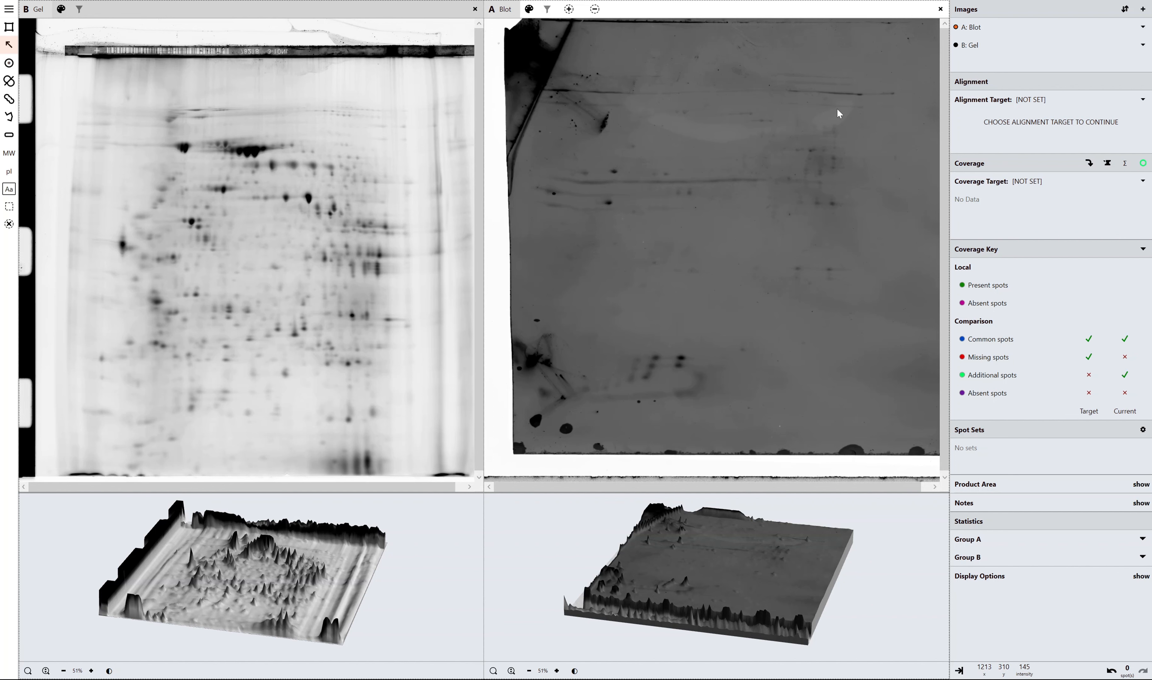
Set B: Gel as the alignment target and open the alignment of the blot image.
{"action": "left_click", "coordinate": [1143, 107]}
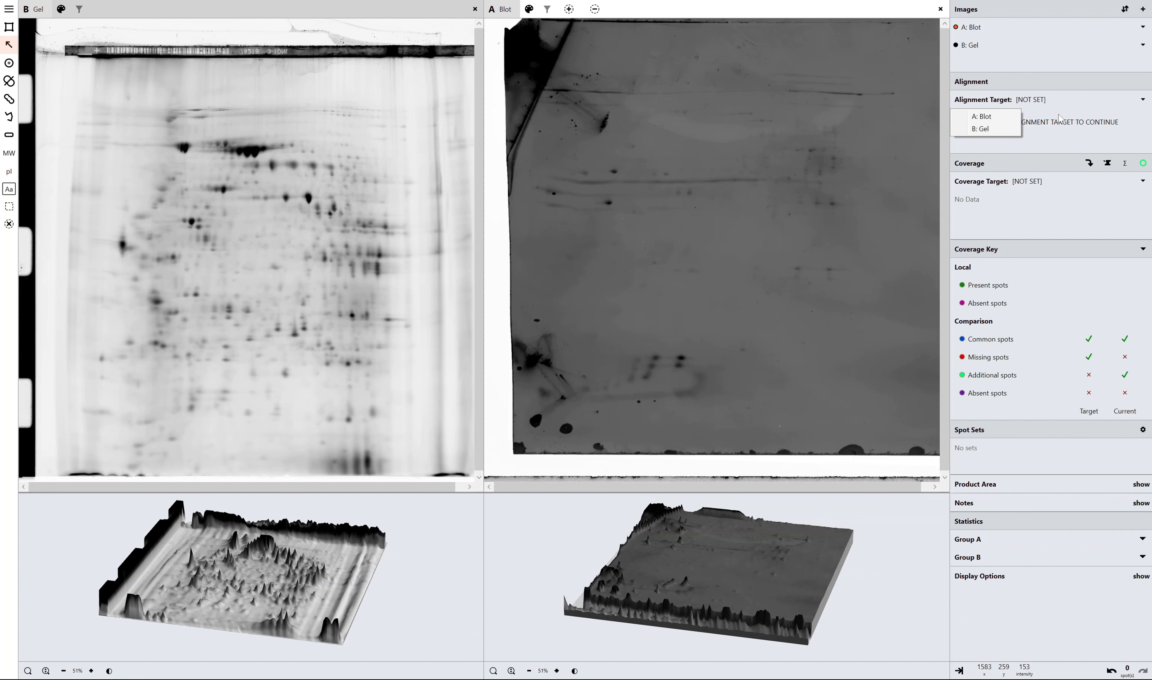
{"action": "left_click", "coordinate": [976, 117]}
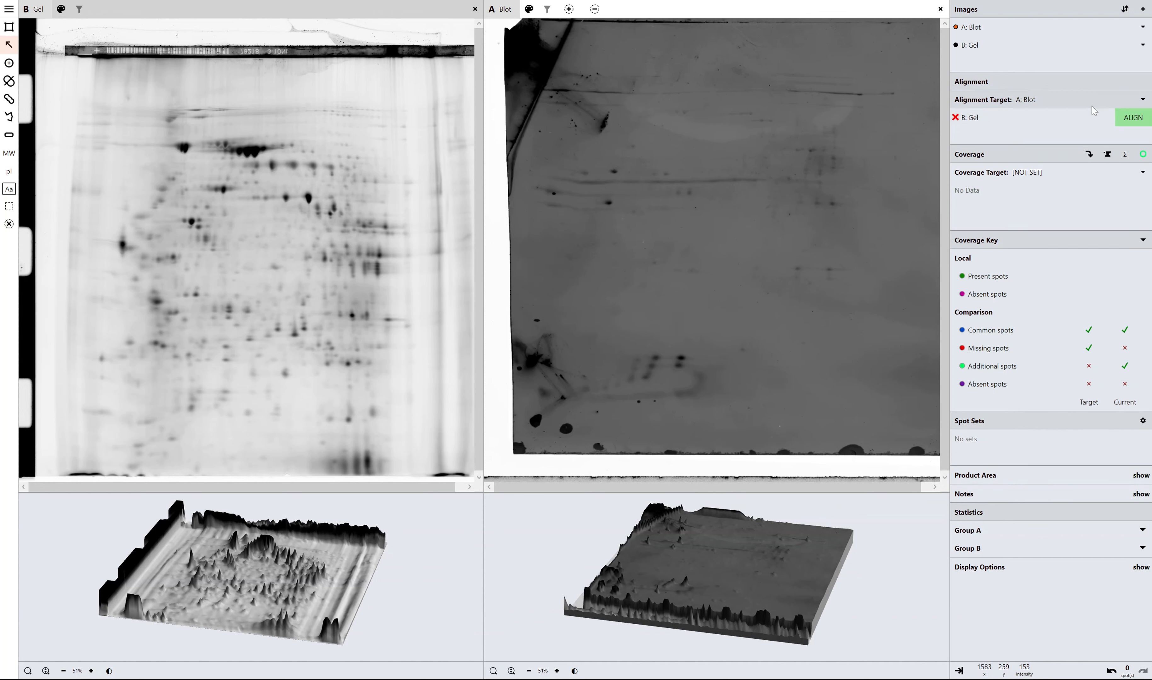
{"action": "left_click", "coordinate": [1144, 101]}
{"action": "left_click", "coordinate": [1007, 129]}
{"action": "left_click", "coordinate": [1122, 120]}
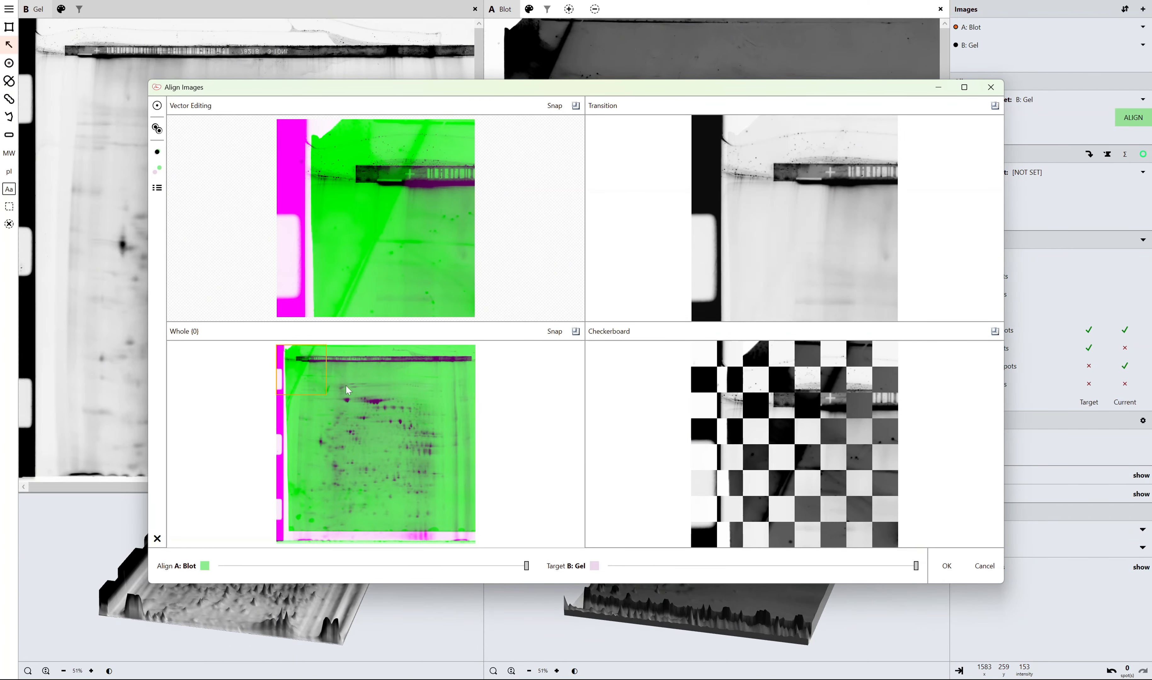
Frame the central spot area in the overlay and try aligning the blot to the gel automatically.
{"action": "left_click_drag", "start_coordinate": [324, 396], "coordinate": [431, 494]}
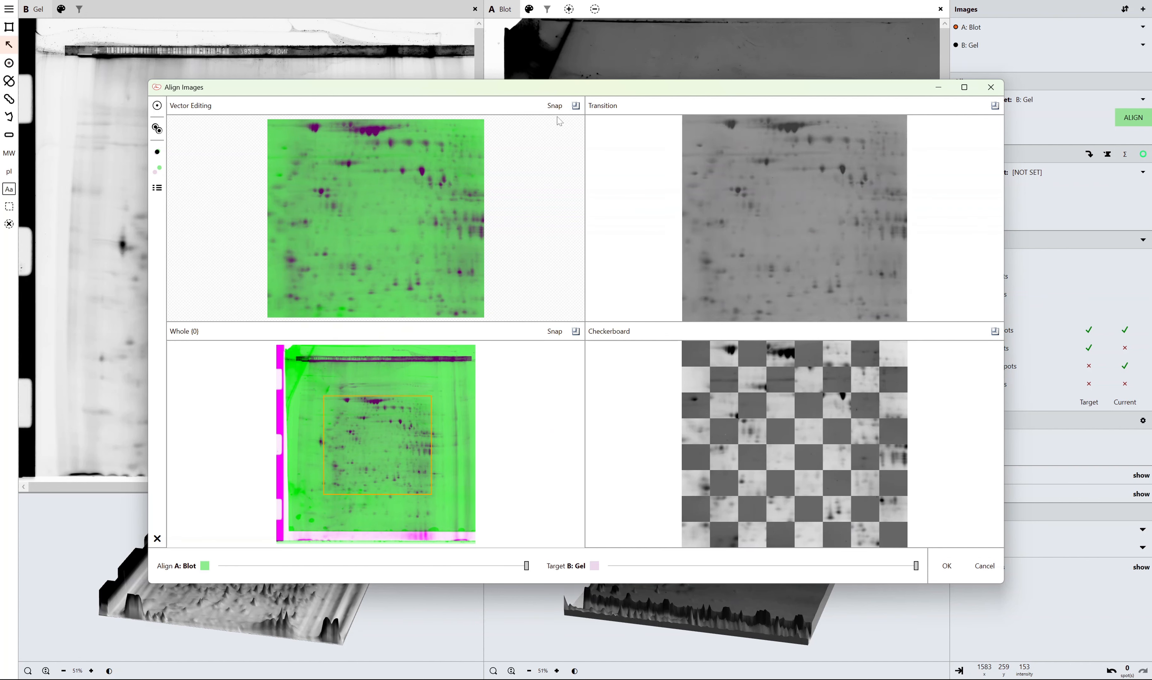
{"action": "left_click_drag", "start_coordinate": [570, 89], "coordinate": [498, 662]}
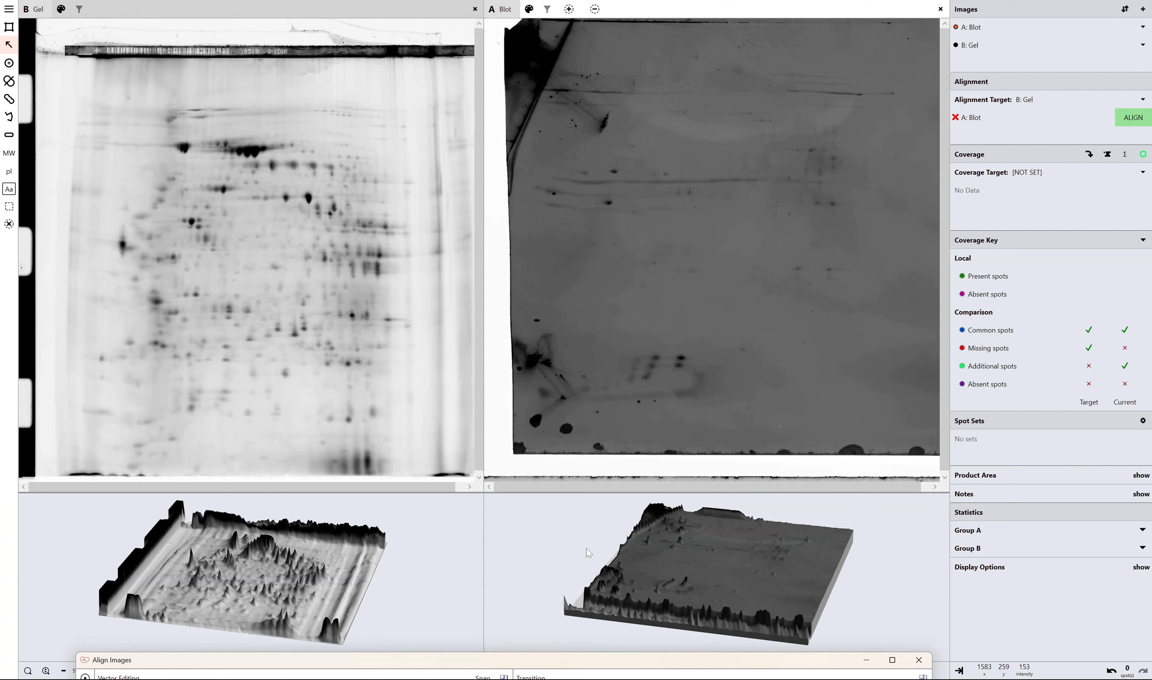
{"action": "left_click_drag", "start_coordinate": [533, 655], "coordinate": [601, 71]}
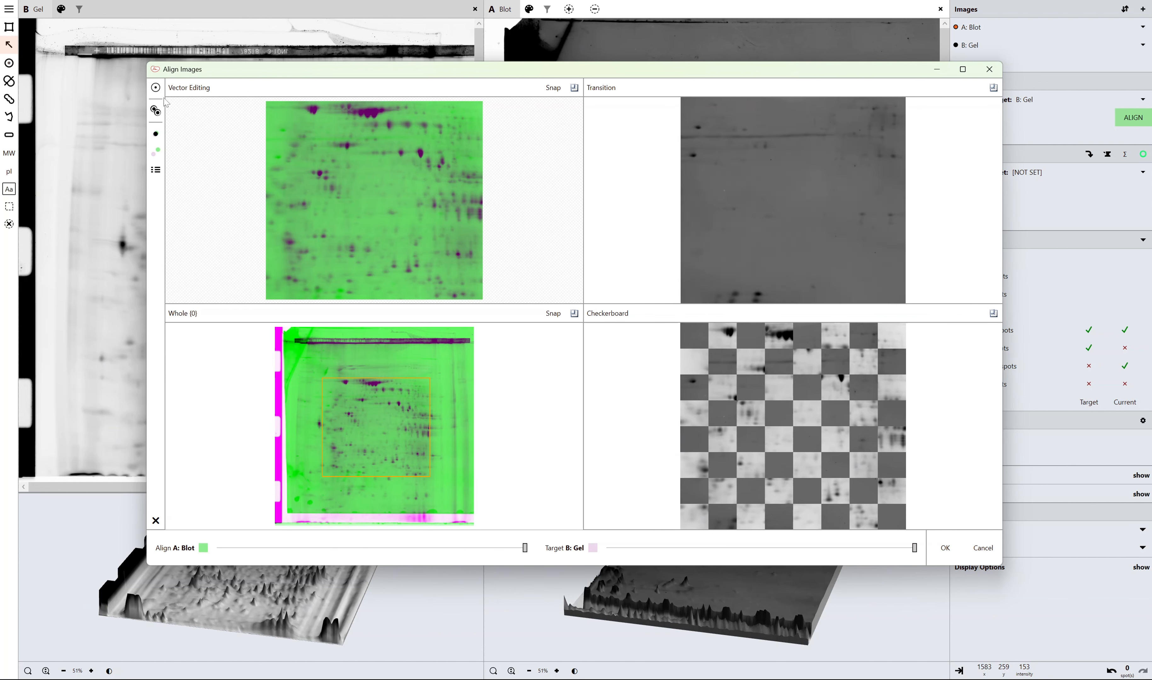
{"action": "left_click", "coordinate": [155, 86]}
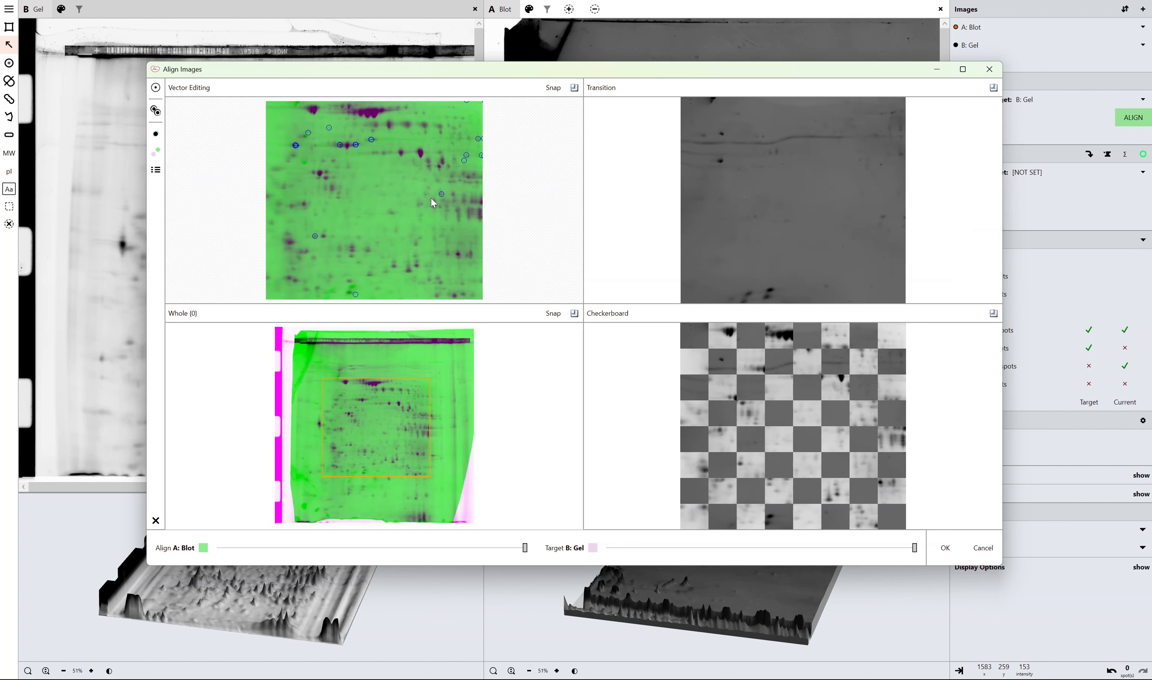
Compare the automatically aligned blot with the gel in the Transition view, including the lower-left area, and close the alignment without applying changes.
{"action": "left_click", "coordinate": [993, 142]}
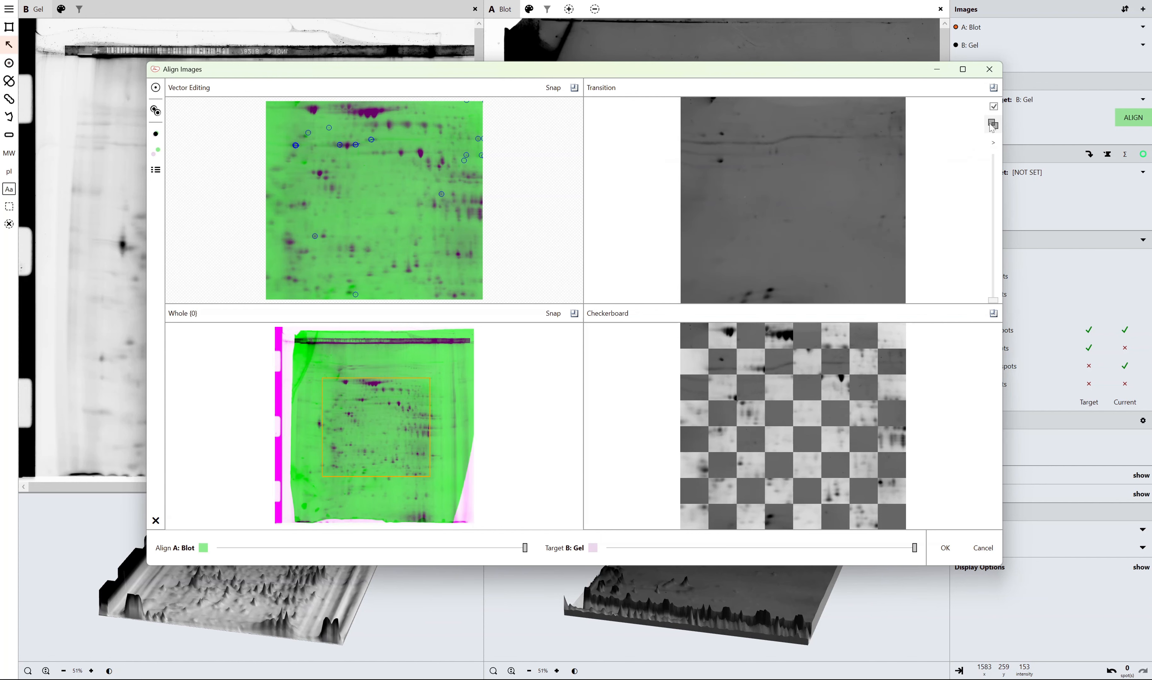
{"action": "left_click", "coordinate": [993, 124]}
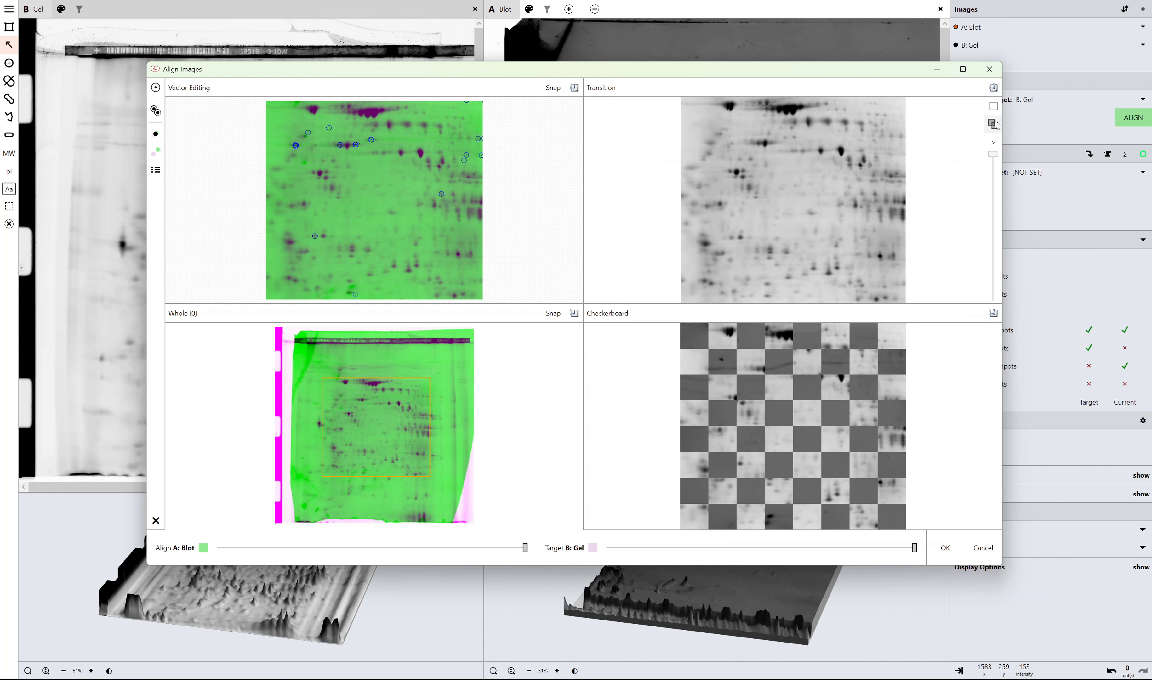
{"action": "left_click_drag", "start_coordinate": [993, 155], "coordinate": [996, 299]}
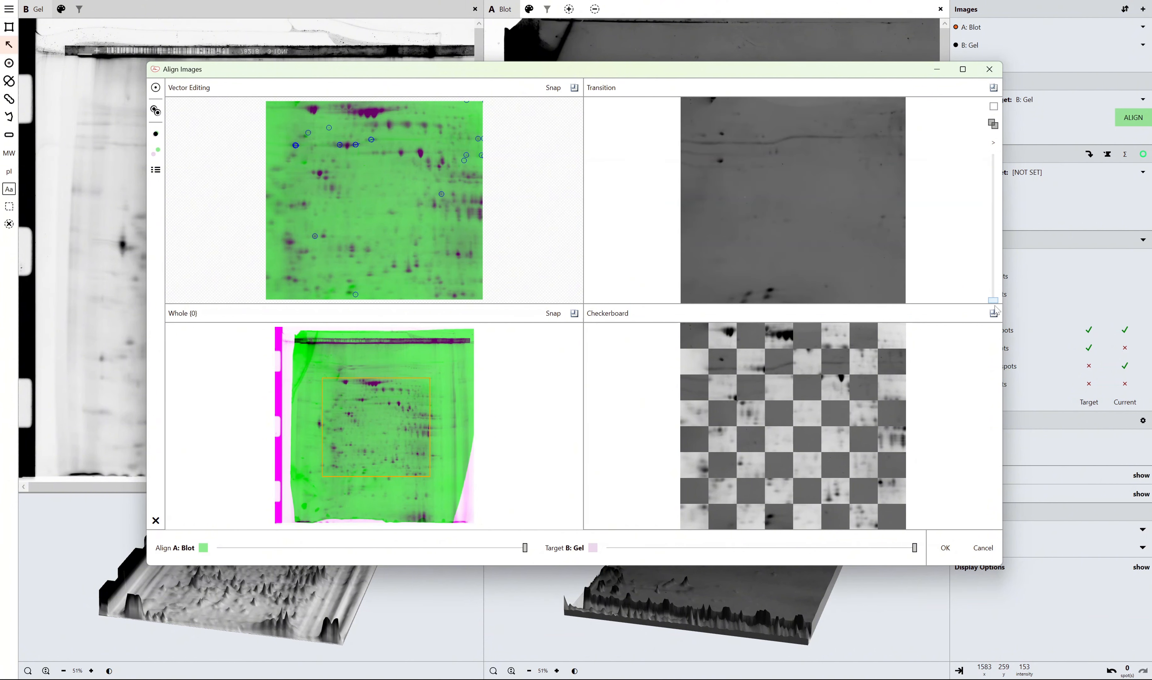
{"action": "left_click_drag", "start_coordinate": [286, 454], "coordinate": [407, 518]}
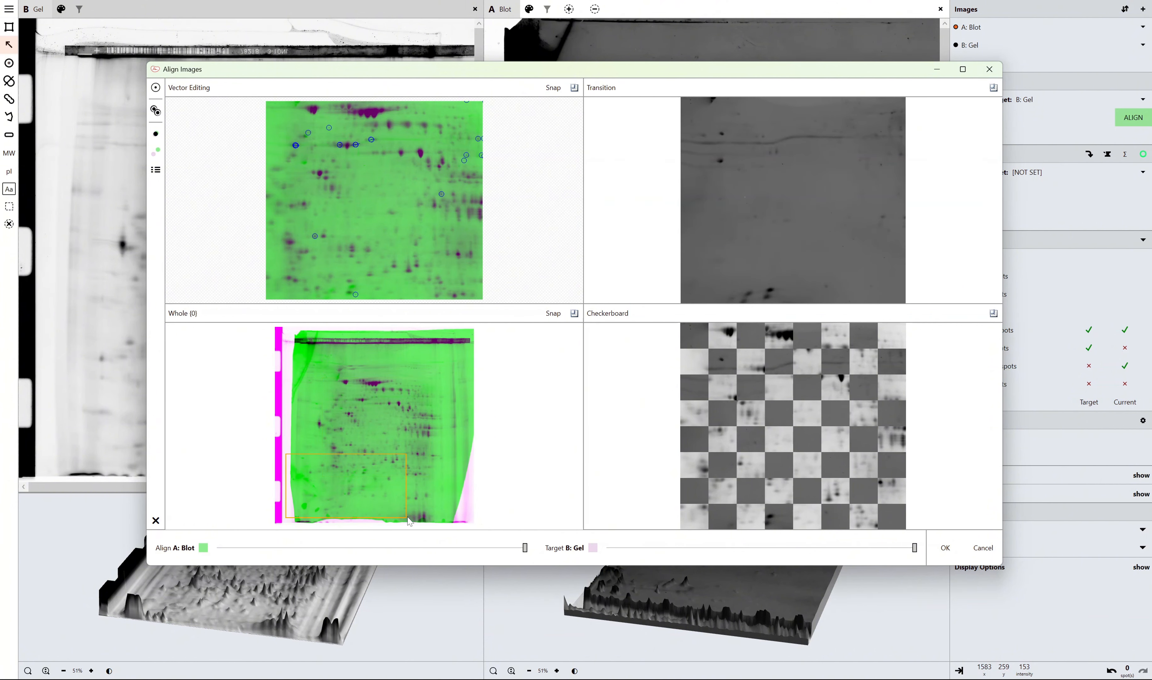
{"action": "mouse_move", "coordinate": [992, 152]}
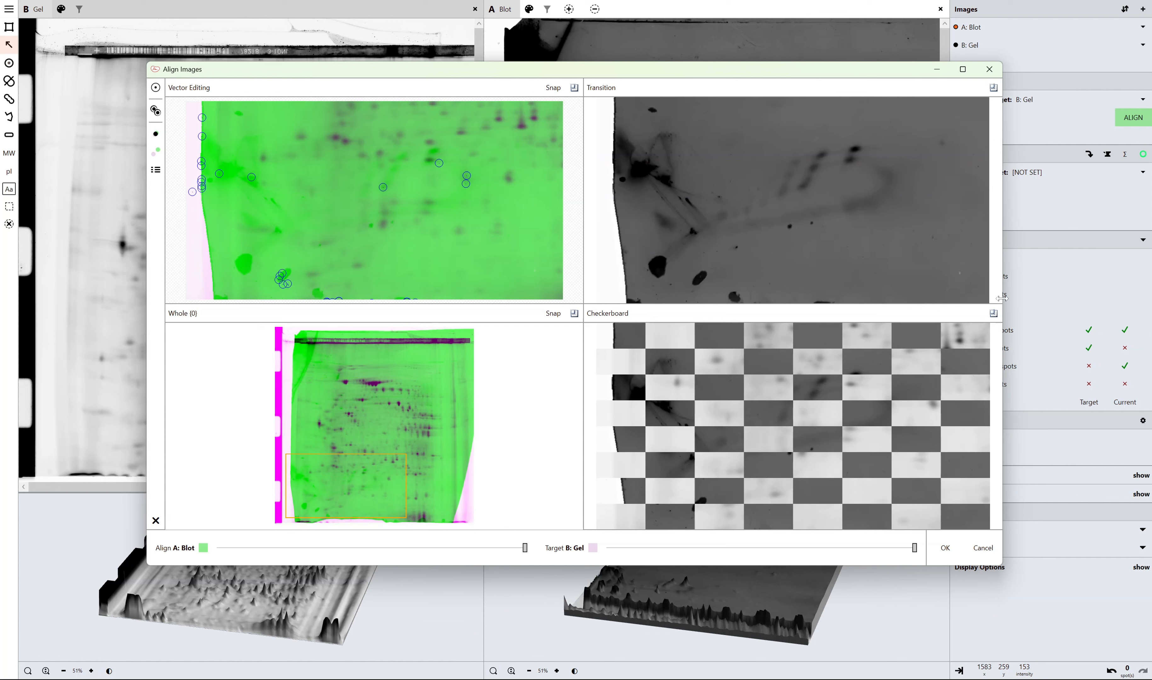
{"action": "left_click_drag", "start_coordinate": [996, 300], "coordinate": [1017, 168]}
{"action": "left_click", "coordinate": [983, 547]}
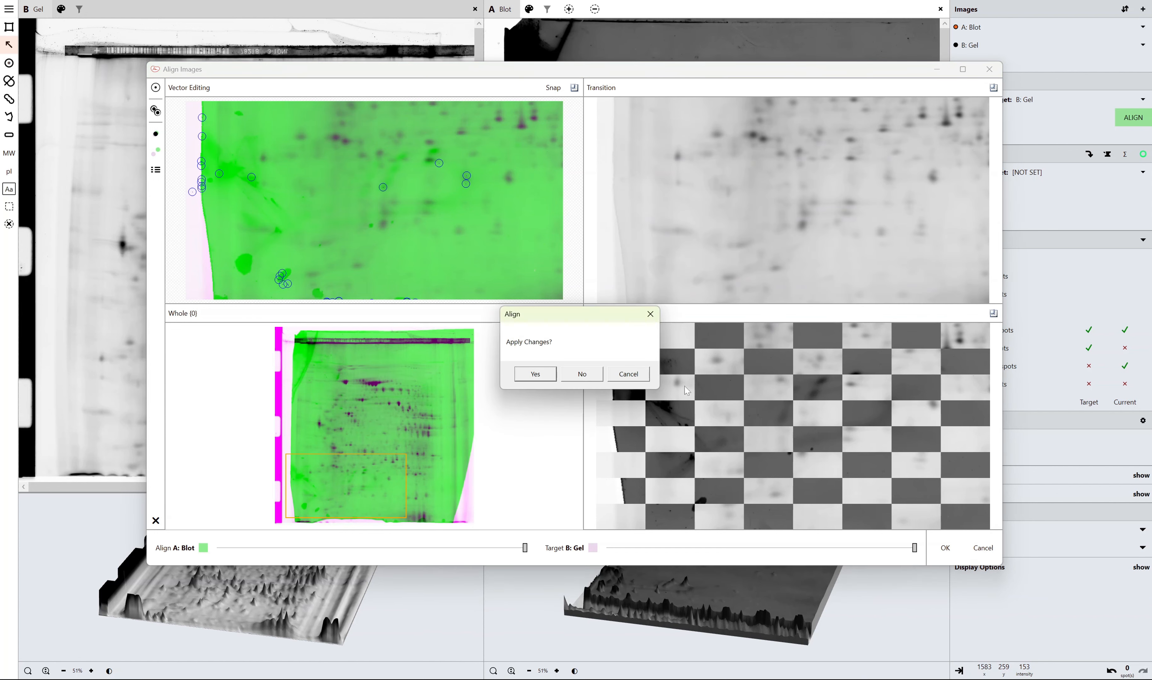
{"action": "left_click", "coordinate": [579, 374]}
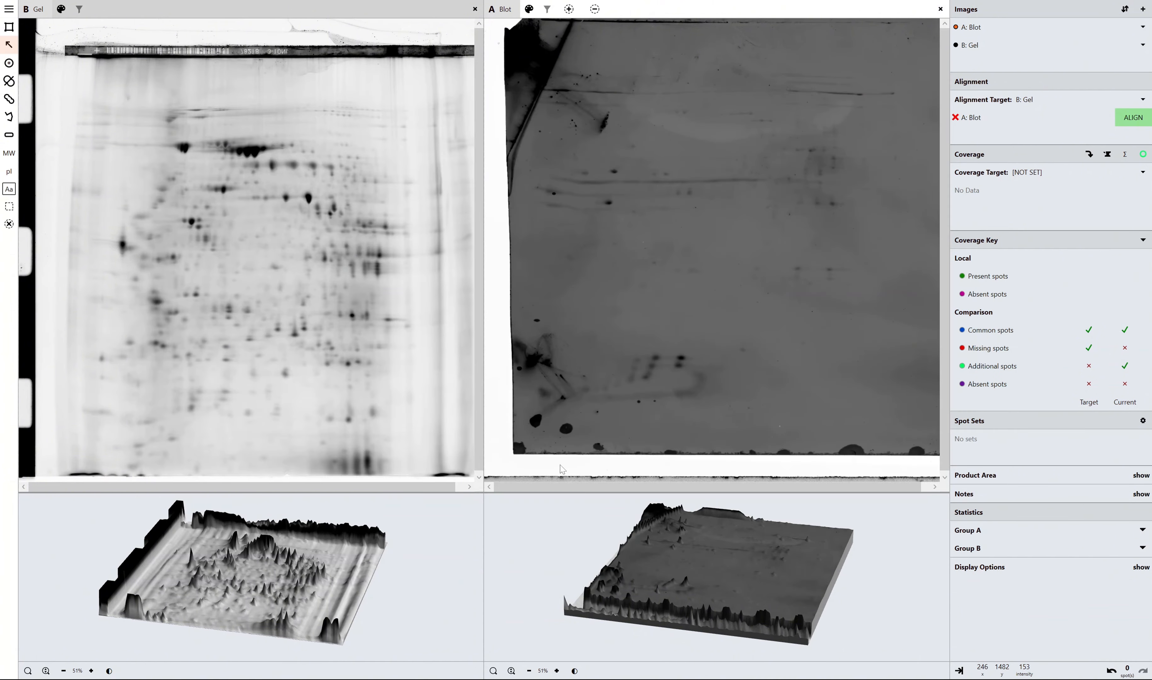
Raise the lower limit of the blot's Brightness / Contrast range to lighten its background, and reopen the blot's alignment.
{"action": "left_click", "coordinate": [575, 671]}
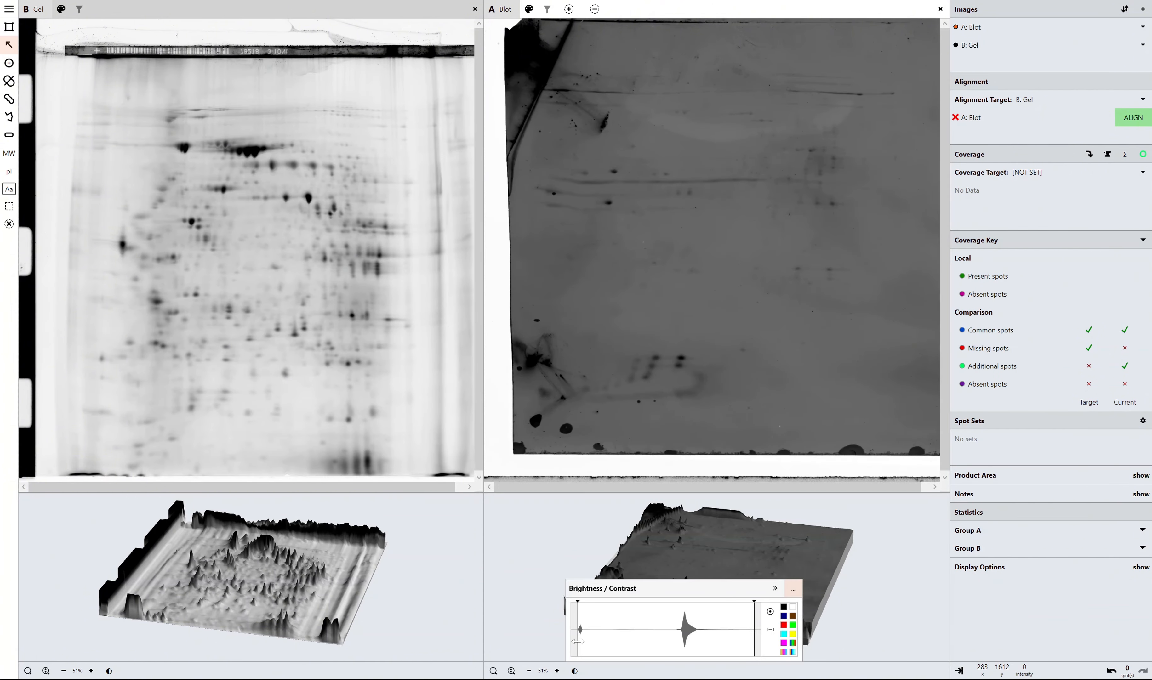
{"action": "left_click_drag", "start_coordinate": [579, 647], "coordinate": [661, 646]}
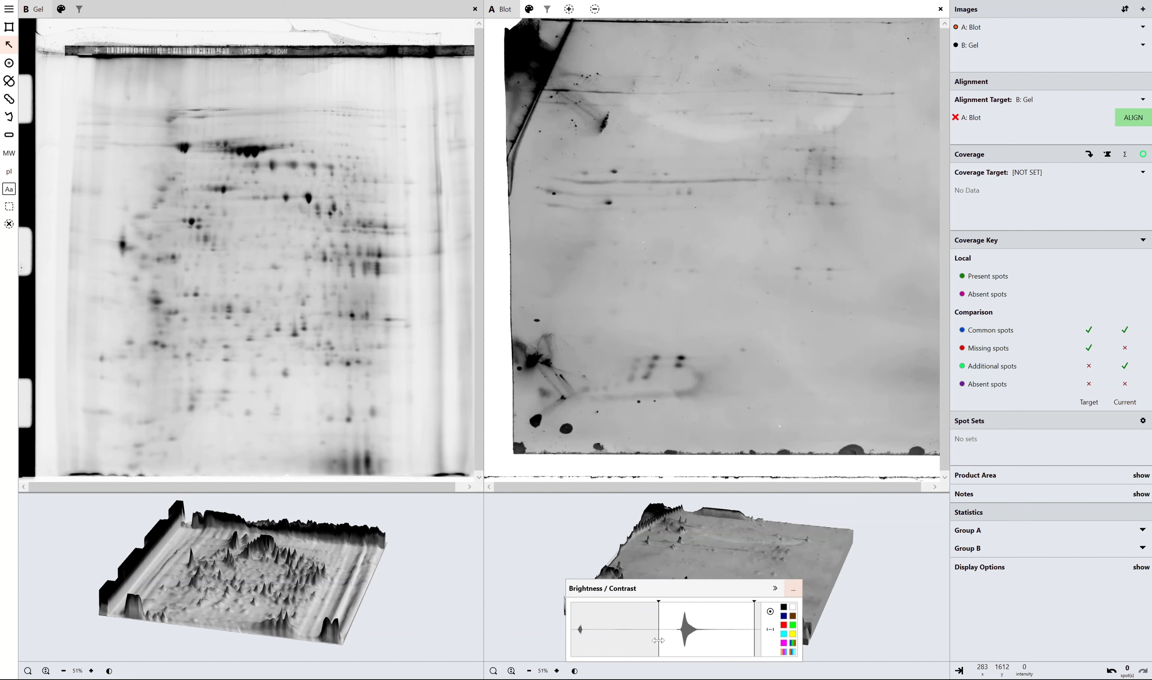
{"action": "left_click", "coordinate": [1126, 121]}
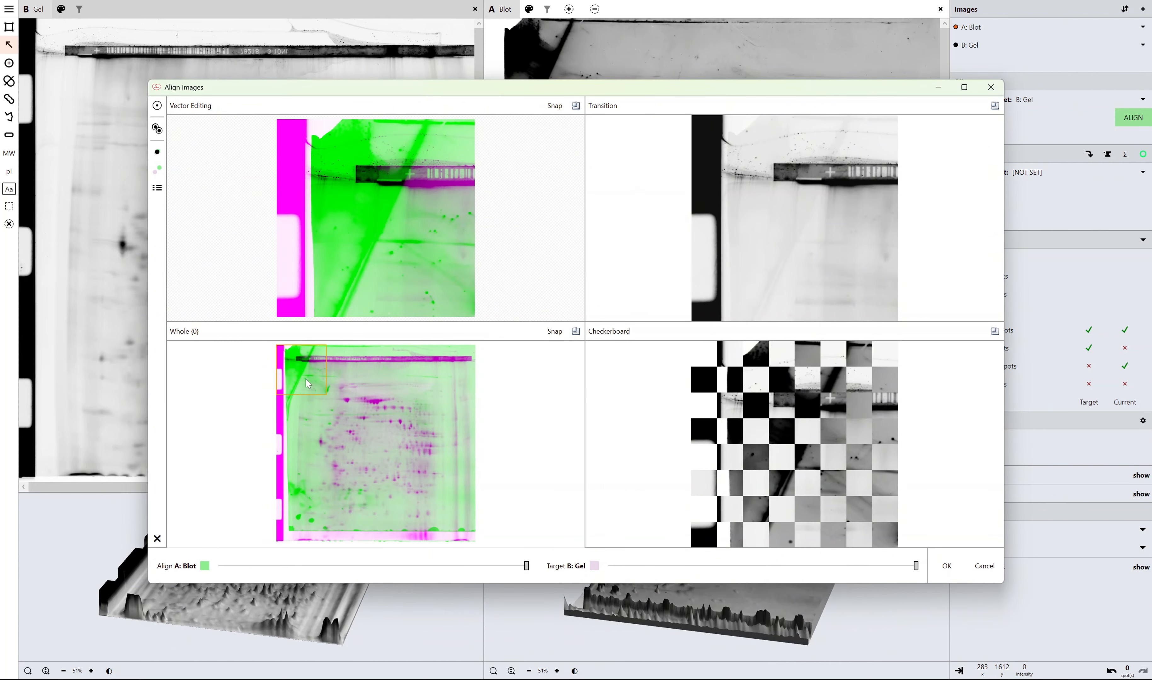
Add alignment vectors matching two blot spots in the lower middle area to their gel spots, and update the alignment from the vectors.
{"action": "left_click_drag", "start_coordinate": [305, 378], "coordinate": [436, 486]}
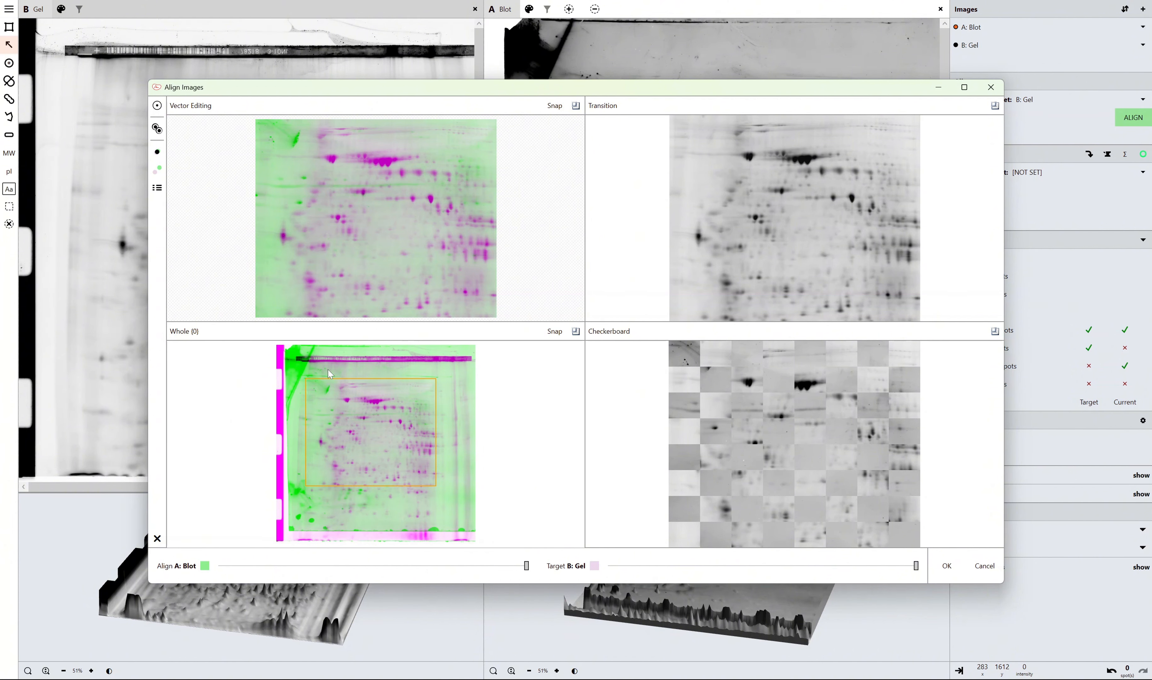
{"action": "left_click_drag", "start_coordinate": [328, 370], "coordinate": [405, 430]}
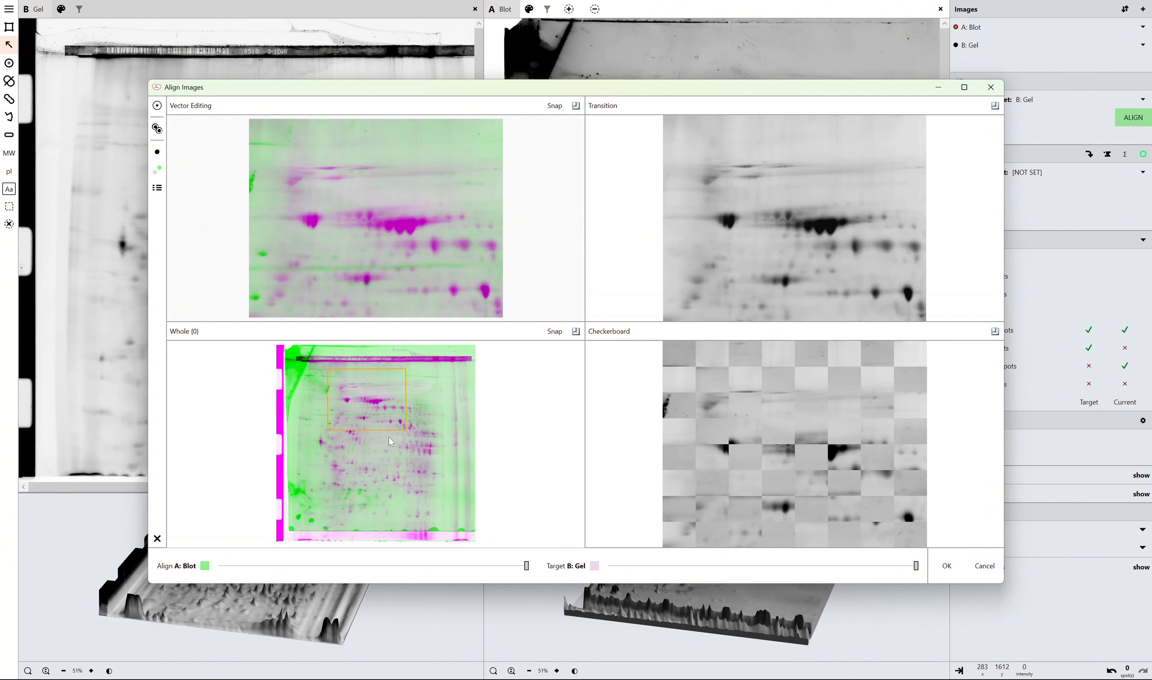
{"action": "left_click_drag", "start_coordinate": [326, 473], "coordinate": [394, 525]}
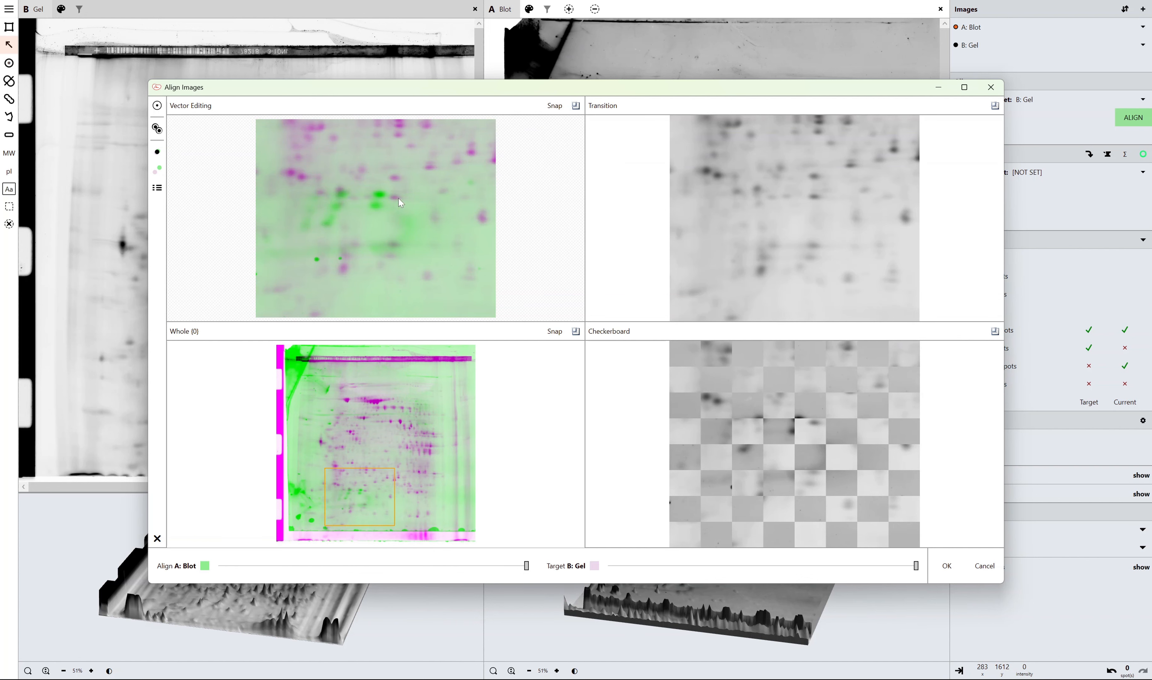
{"action": "left_click_drag", "start_coordinate": [379, 194], "coordinate": [393, 243]}
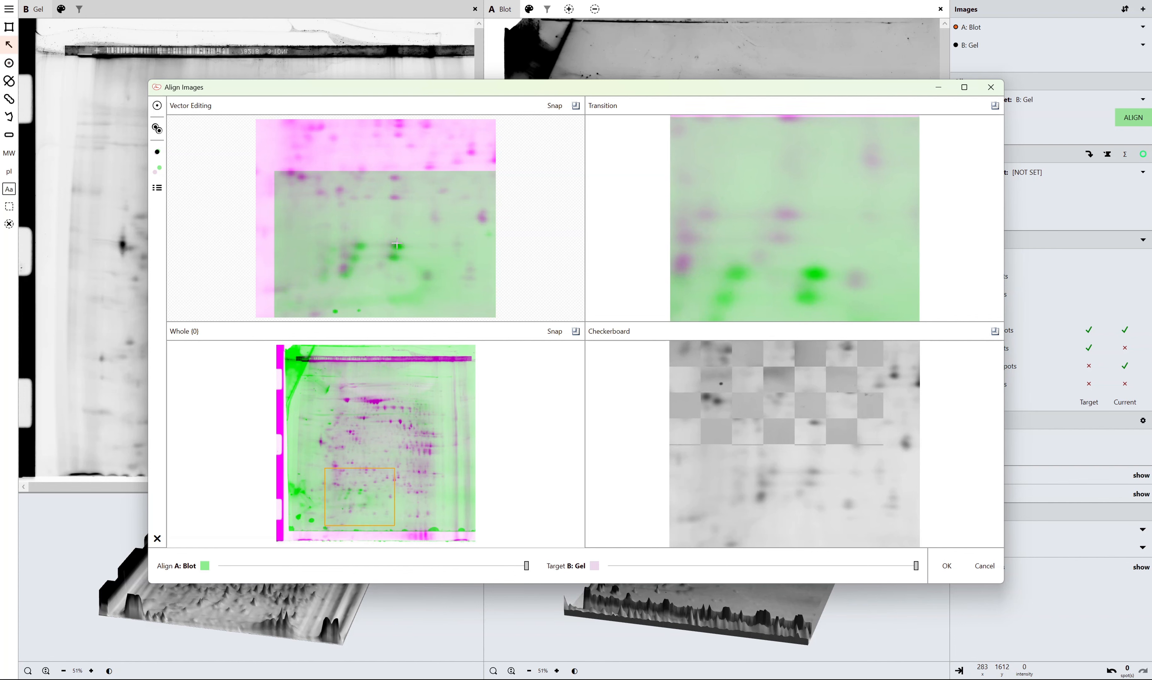
{"action": "mouse_move", "coordinate": [397, 247]}
{"action": "left_mouse_down"}
{"action": "mouse_move", "coordinate": [391, 228]}
{"action": "mouse_move", "coordinate": [393, 244]}
{"action": "left_mouse_up"}
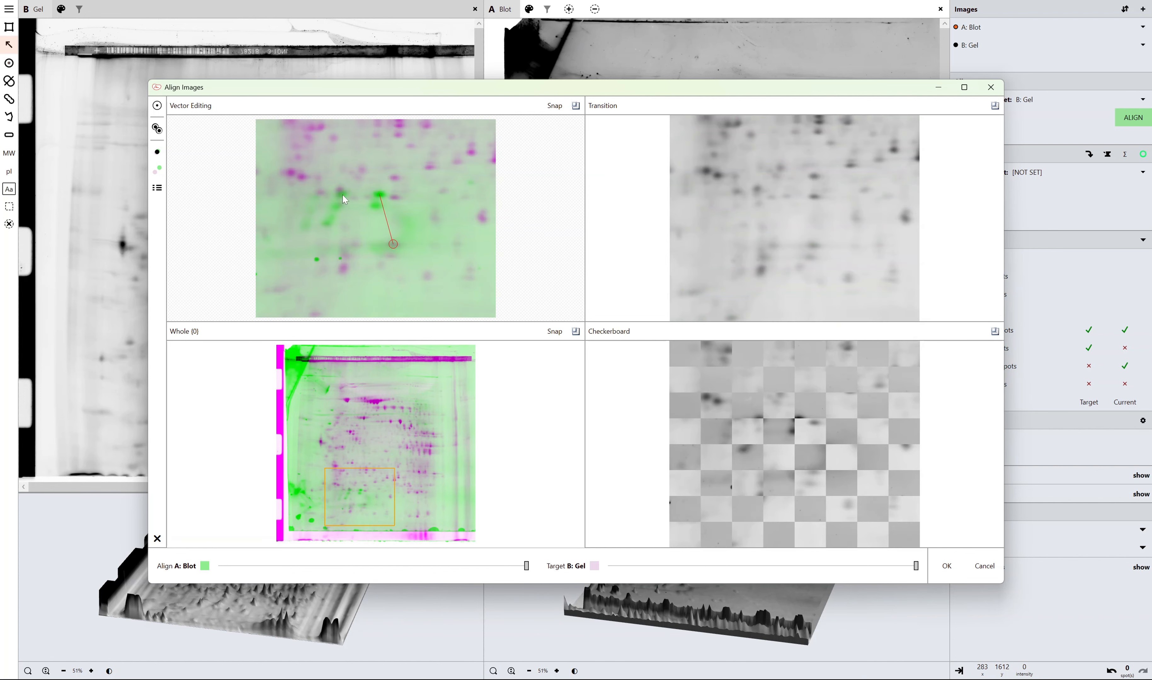
{"action": "left_click", "coordinate": [156, 153]}
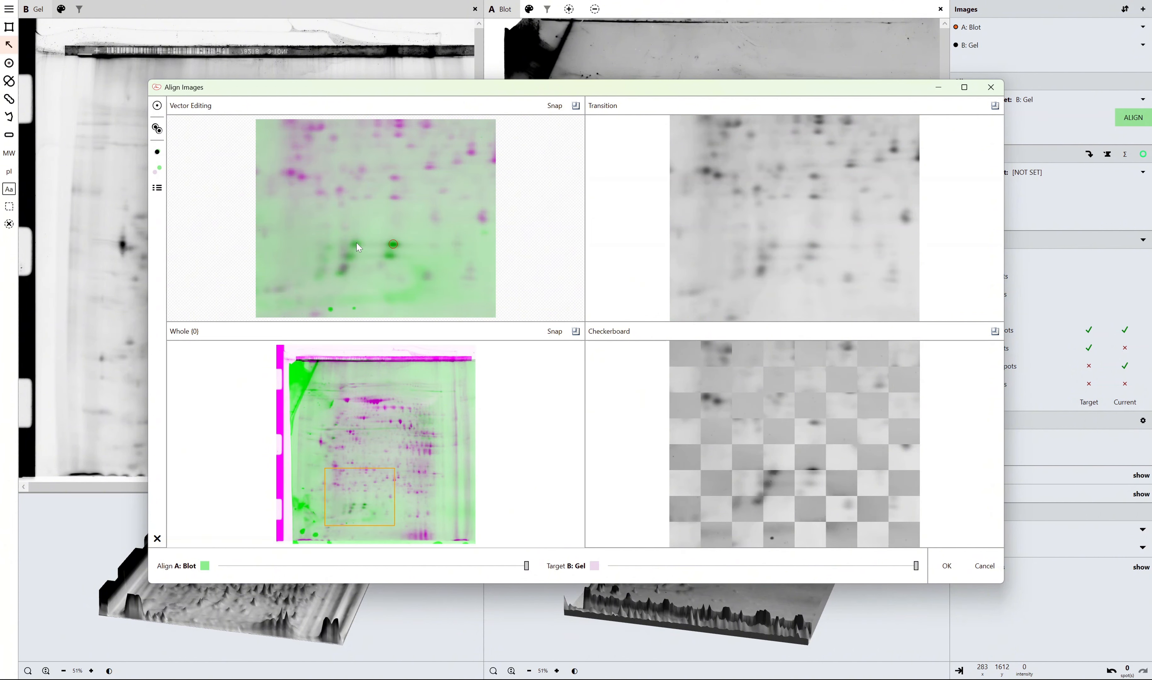
{"action": "left_click_drag", "start_coordinate": [357, 243], "coordinate": [355, 243]}
Add a short alignment vector just above the large dark spots in the upper area, using the Transition view for comparison, and update the alignment.
{"action": "left_click_drag", "start_coordinate": [336, 390], "coordinate": [397, 424]}
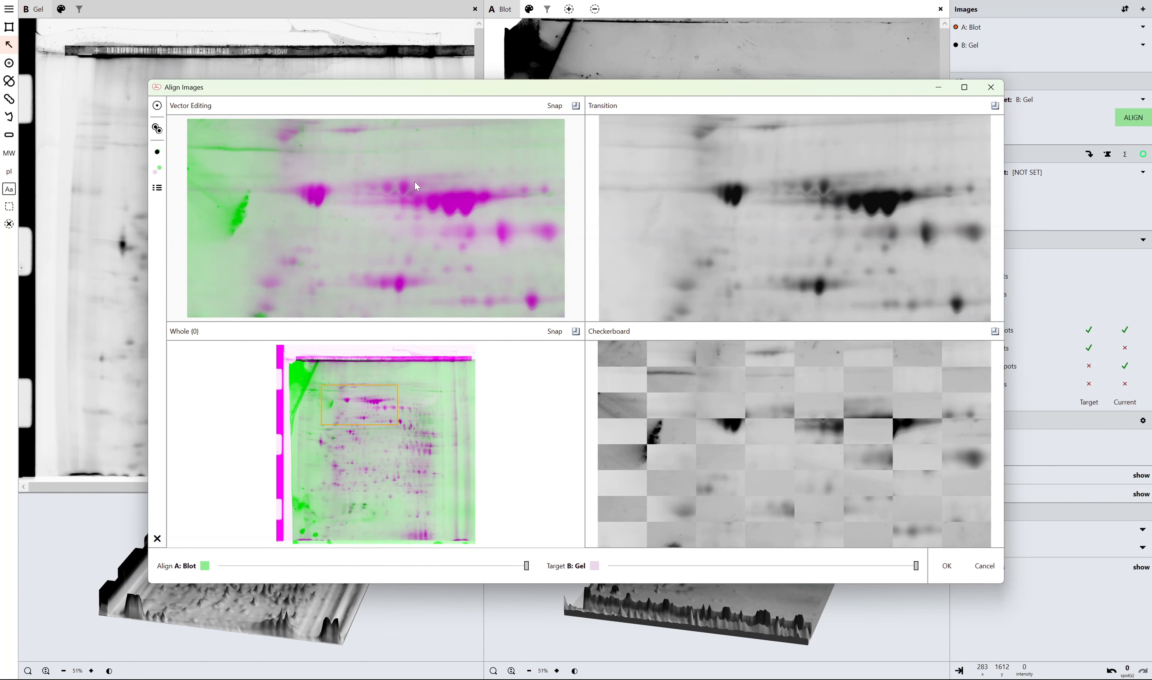
{"action": "mouse_move", "coordinate": [958, 169]}
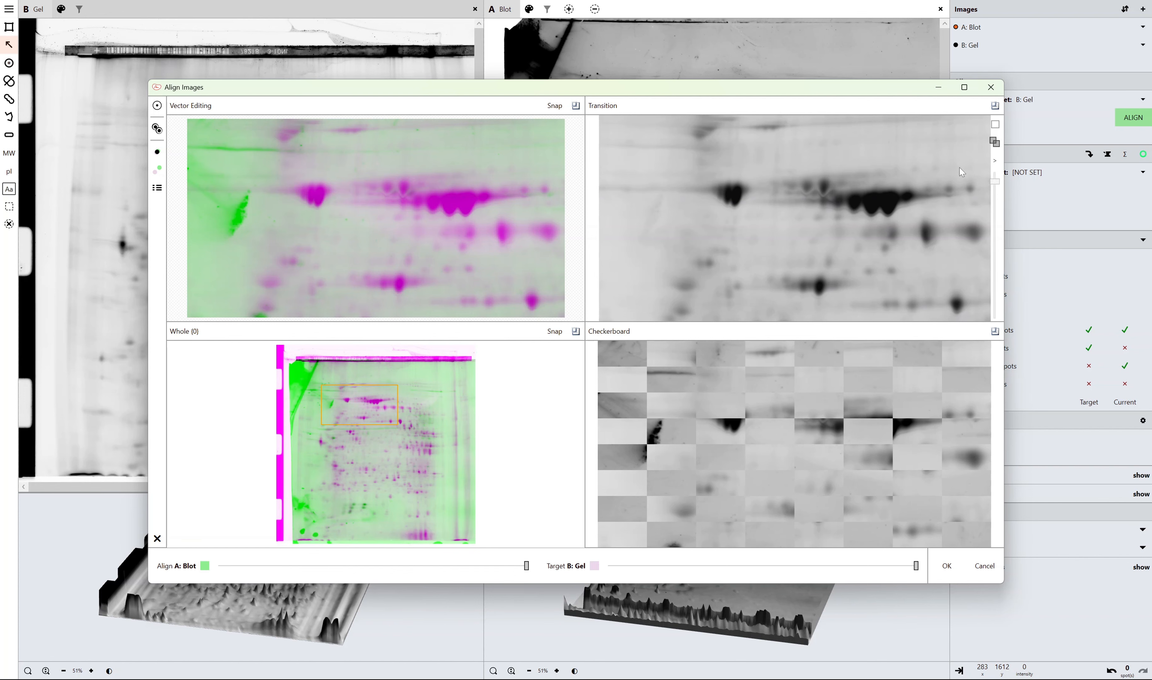
{"action": "left_click", "coordinate": [993, 128]}
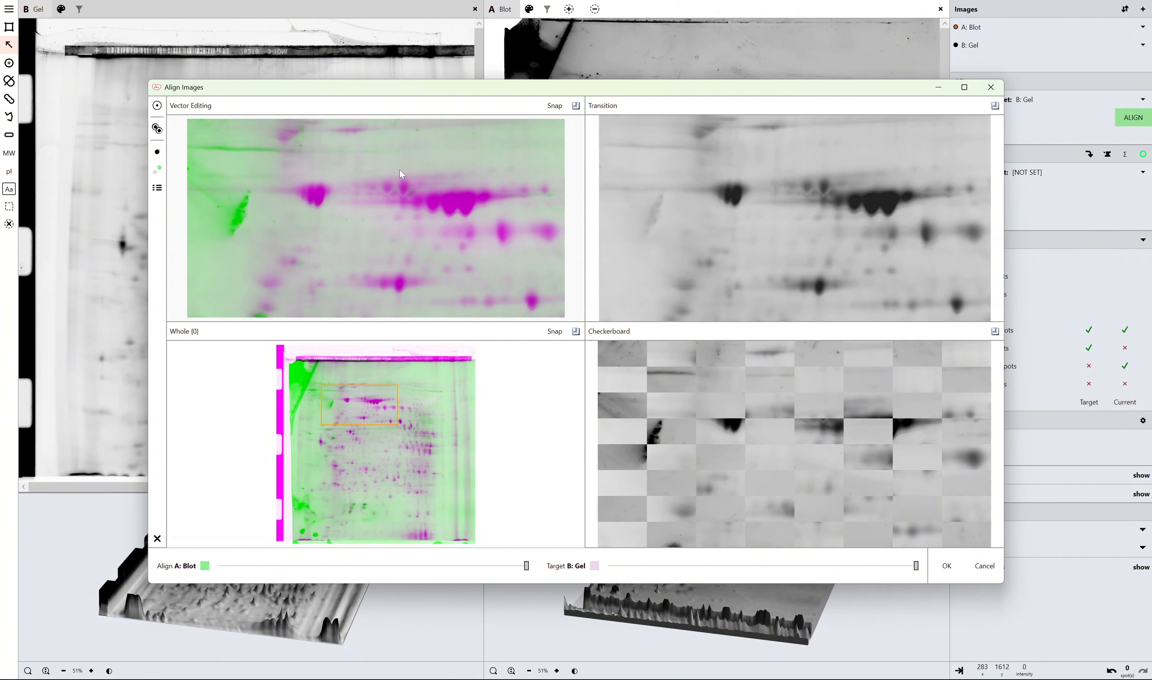
{"action": "mouse_move", "coordinate": [391, 167]}
{"action": "left_mouse_down"}
{"action": "mouse_move", "coordinate": [400, 163]}
{"action": "mouse_move", "coordinate": [386, 140]}
{"action": "mouse_move", "coordinate": [386, 164]}
{"action": "left_mouse_up"}
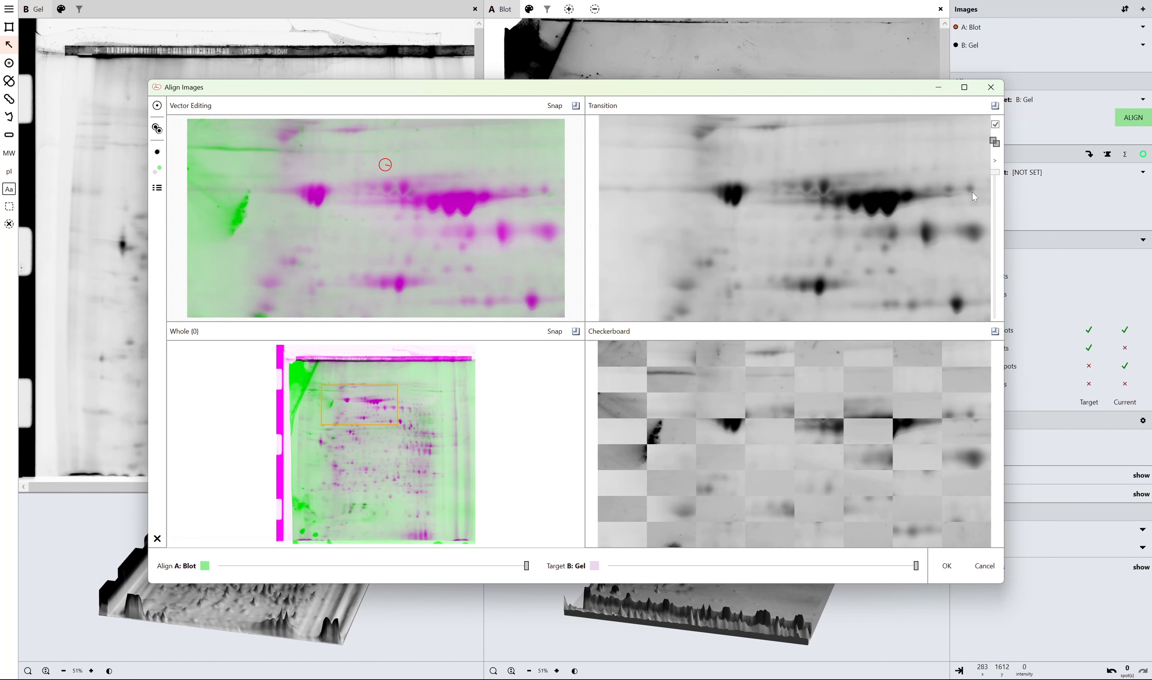
{"action": "left_click", "coordinate": [995, 125]}
{"action": "left_click_drag", "start_coordinate": [995, 174], "coordinate": [999, 234]}
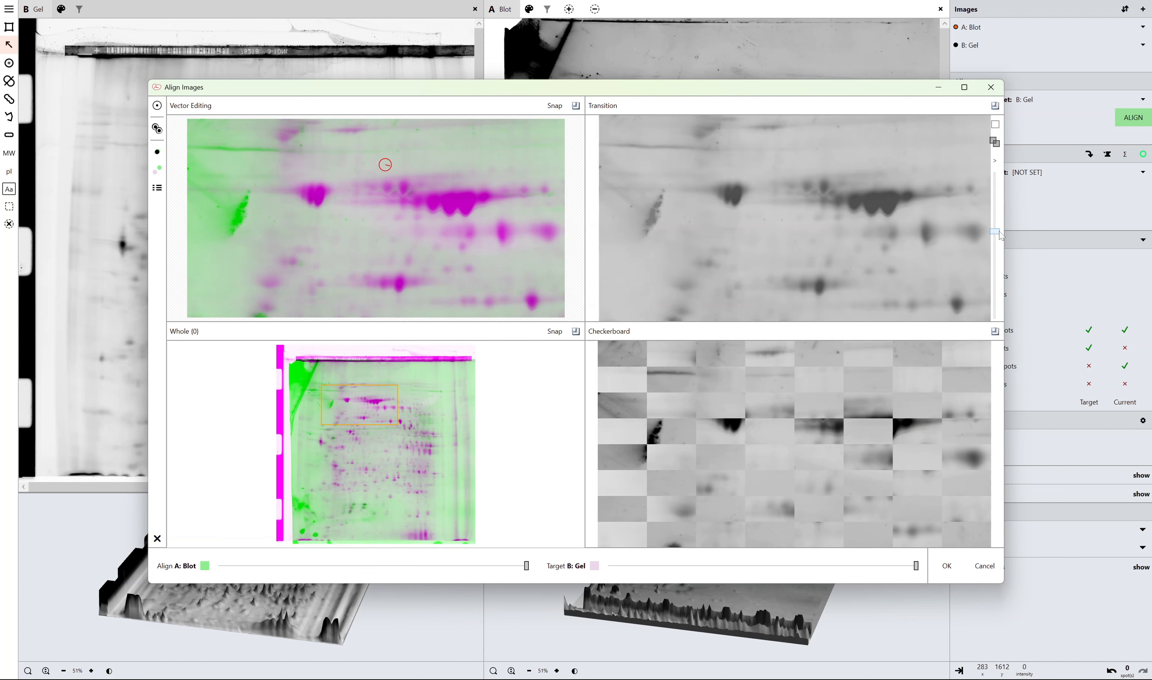
{"action": "left_click", "coordinate": [159, 154]}
Check the realigned blot against the gel by fading the Transition view back to the gel, and accept the alignment.
{"action": "mouse_move", "coordinate": [997, 244]}
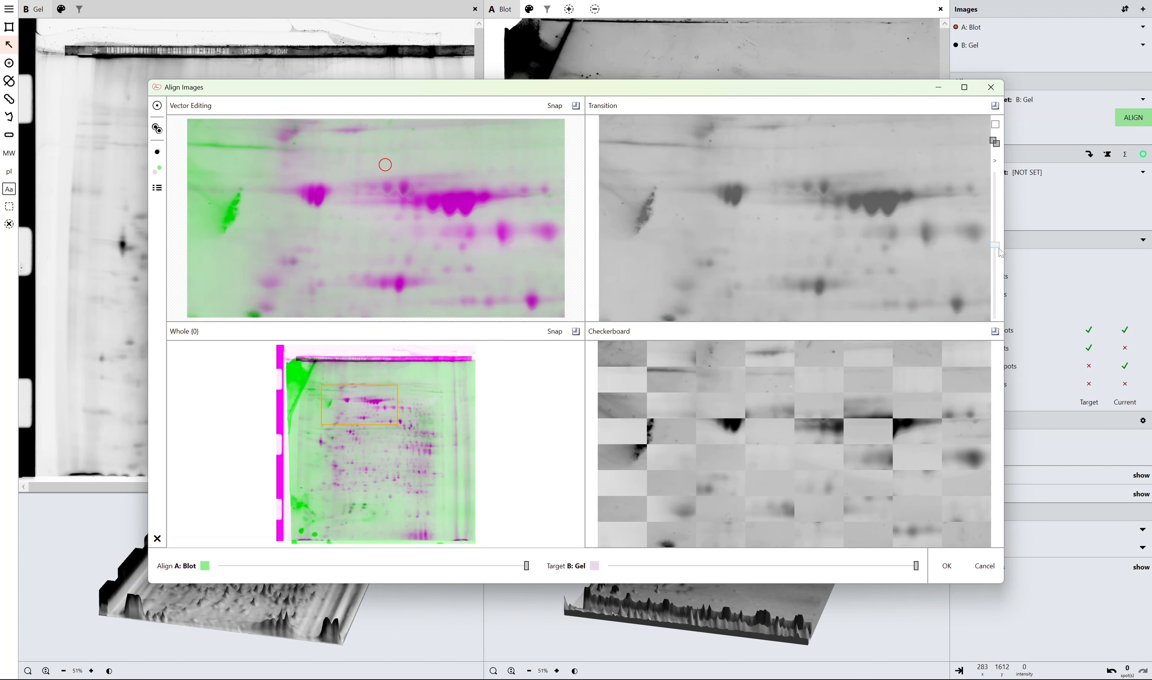
{"action": "left_click_drag", "start_coordinate": [999, 250], "coordinate": [996, 173]}
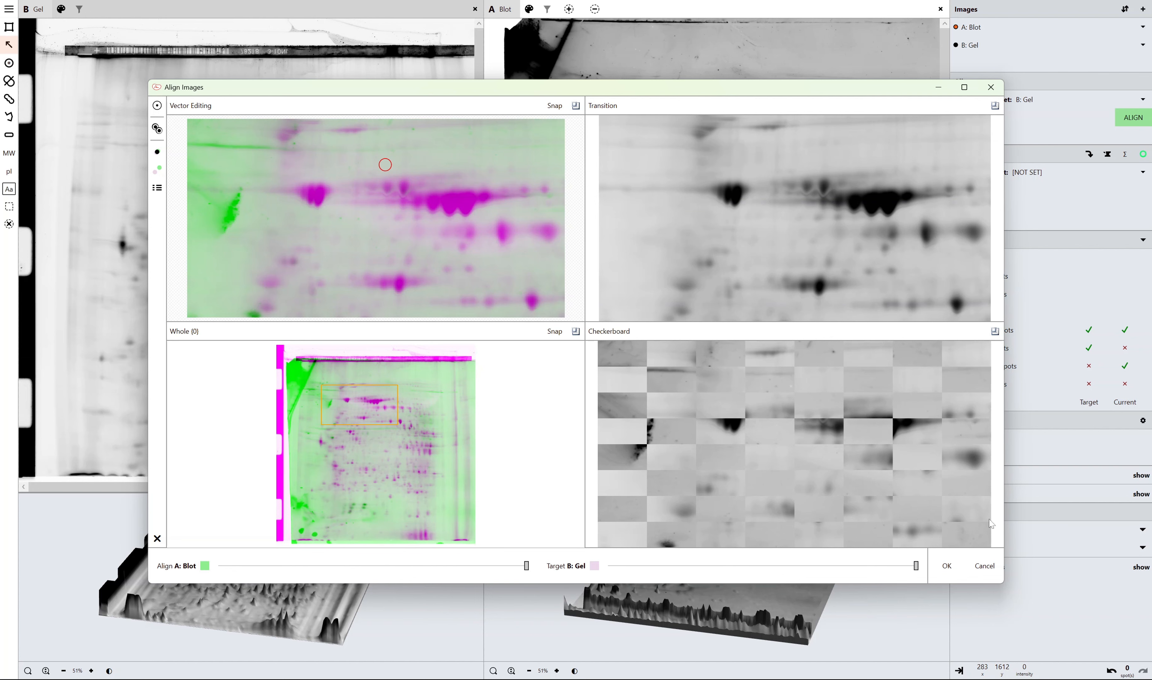
{"action": "left_click", "coordinate": [959, 561]}
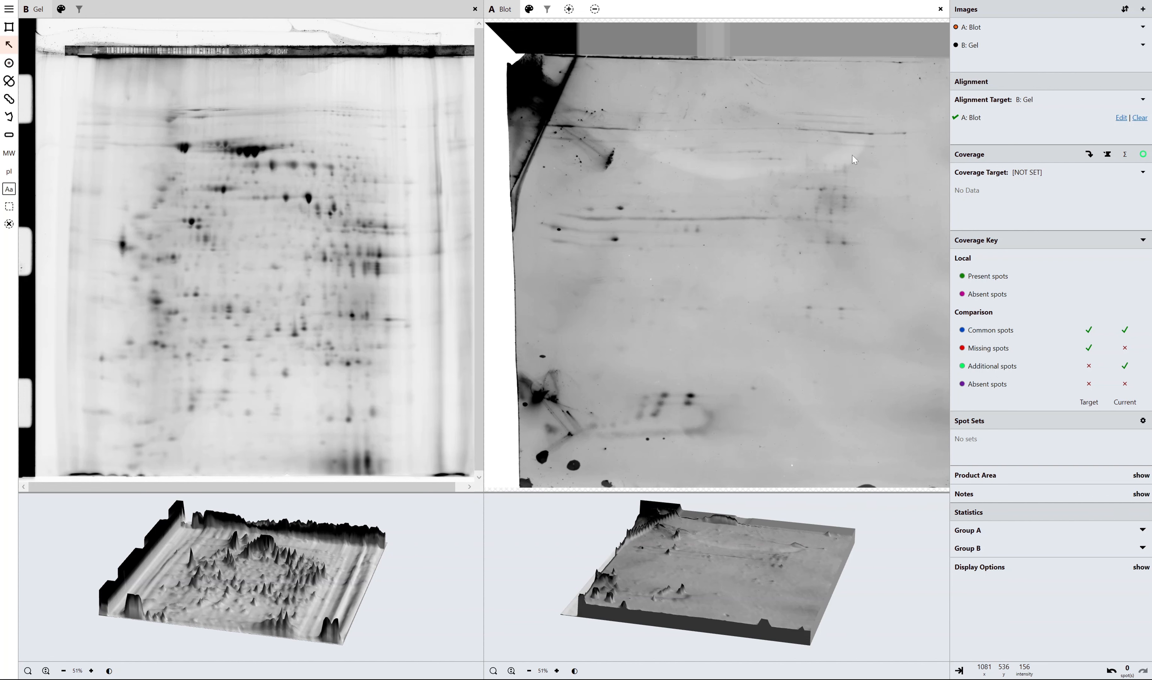
Start spot detection and place a 1035 x 1098 rectangular region at 312, 364 over the gel's main spot area.
{"action": "scroll", "coordinate": [321, 294], "scroll_direction": "down", "scroll_amount": 1}
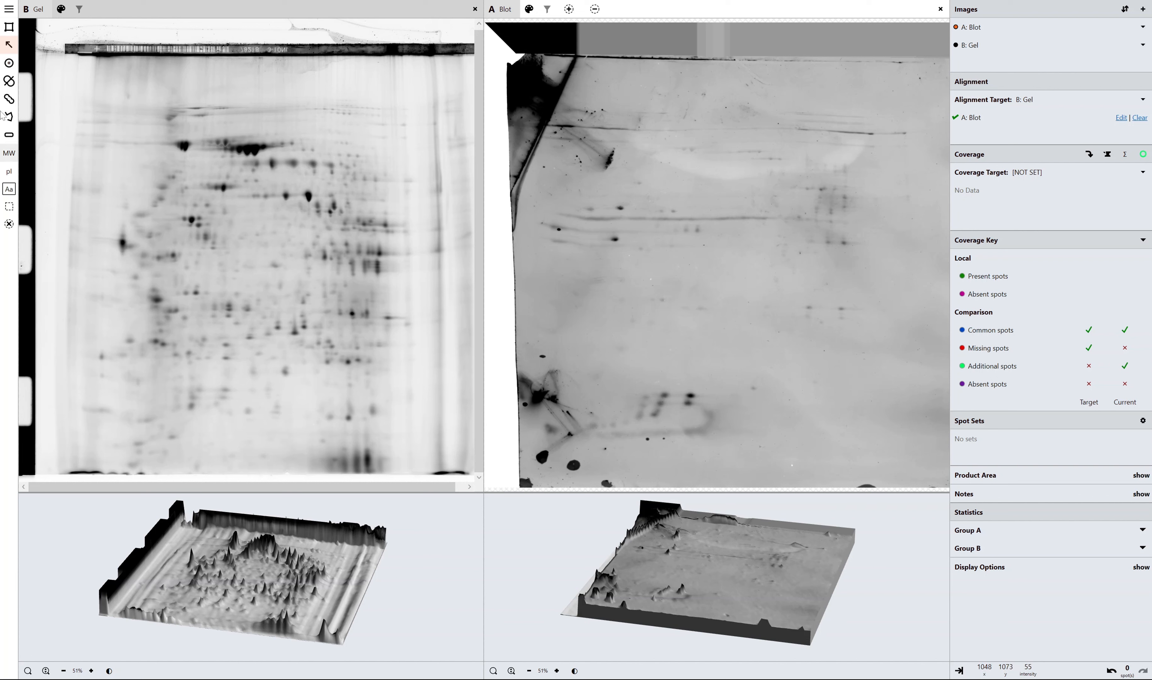
{"action": "left_click", "coordinate": [17, 30]}
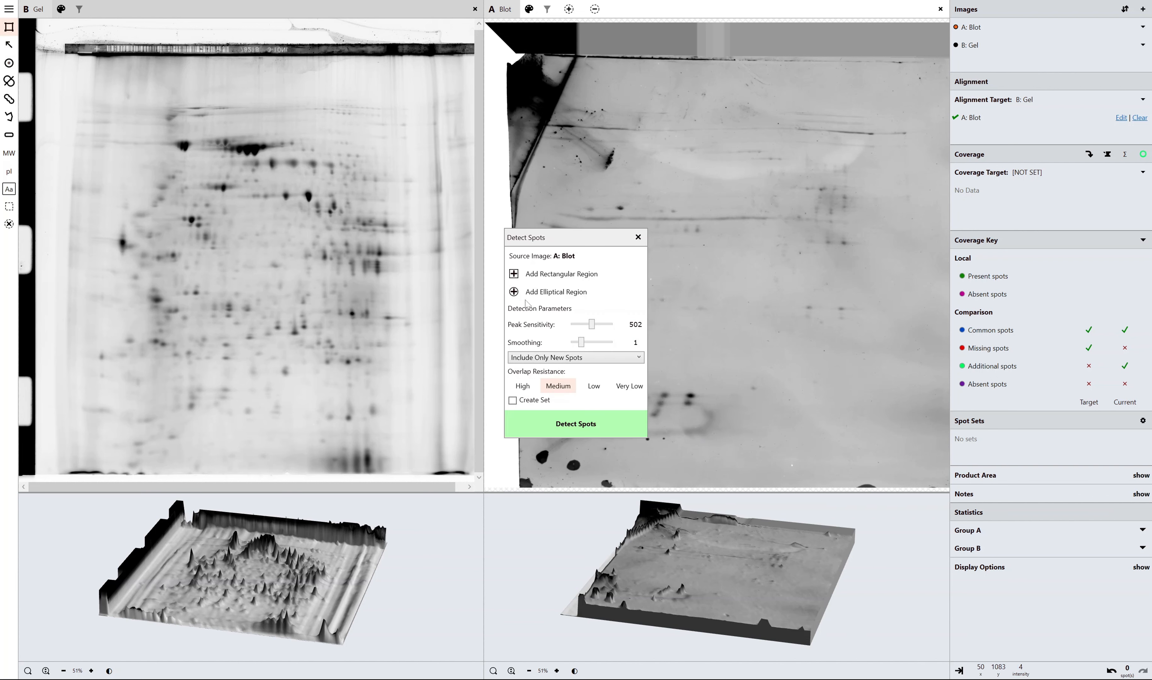
{"action": "left_click", "coordinate": [537, 274]}
{"action": "left_click_drag", "start_coordinate": [65, 60], "coordinate": [415, 449]}
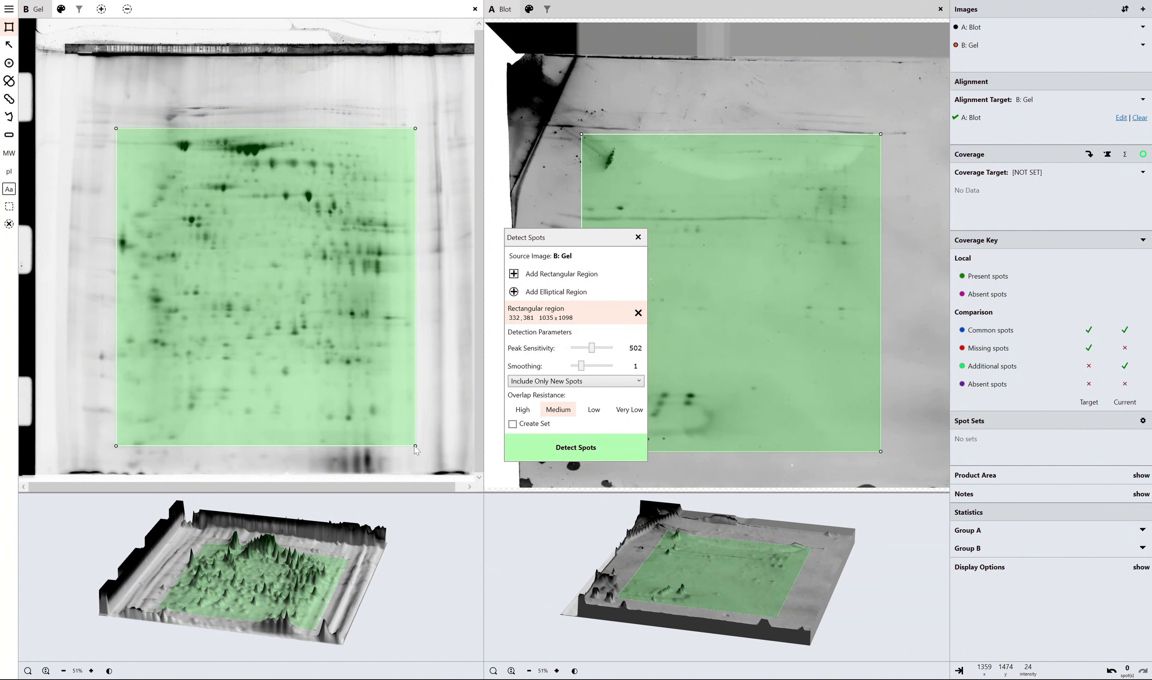
{"action": "left_click_drag", "start_coordinate": [295, 311], "coordinate": [290, 306]}
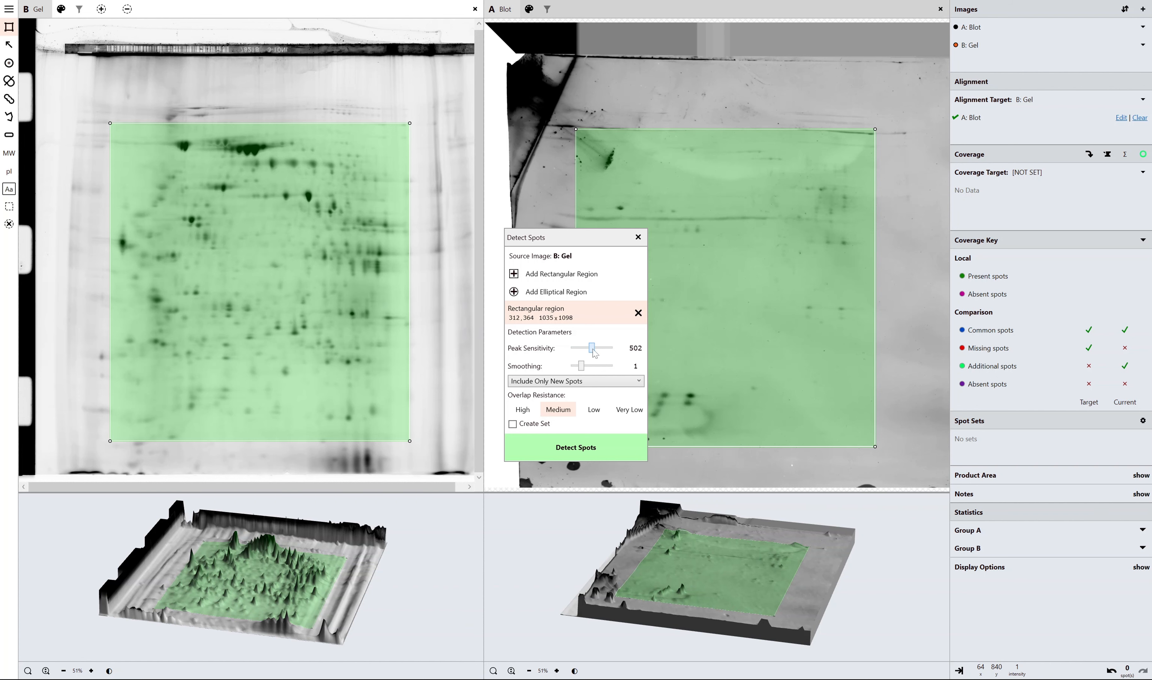
Detect spots in the rectangular gel region with Include Only New Spots and Medium overlap resistance, and close spot detection.
{"action": "left_click", "coordinate": [586, 381]}
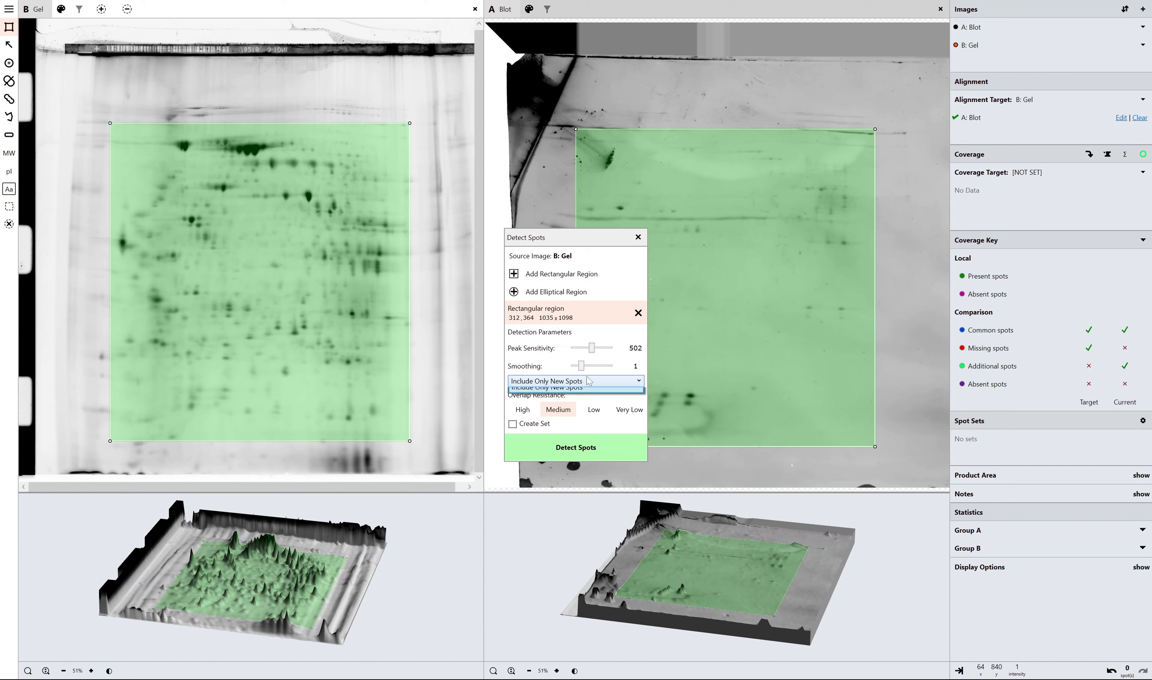
{"action": "left_click", "coordinate": [584, 383]}
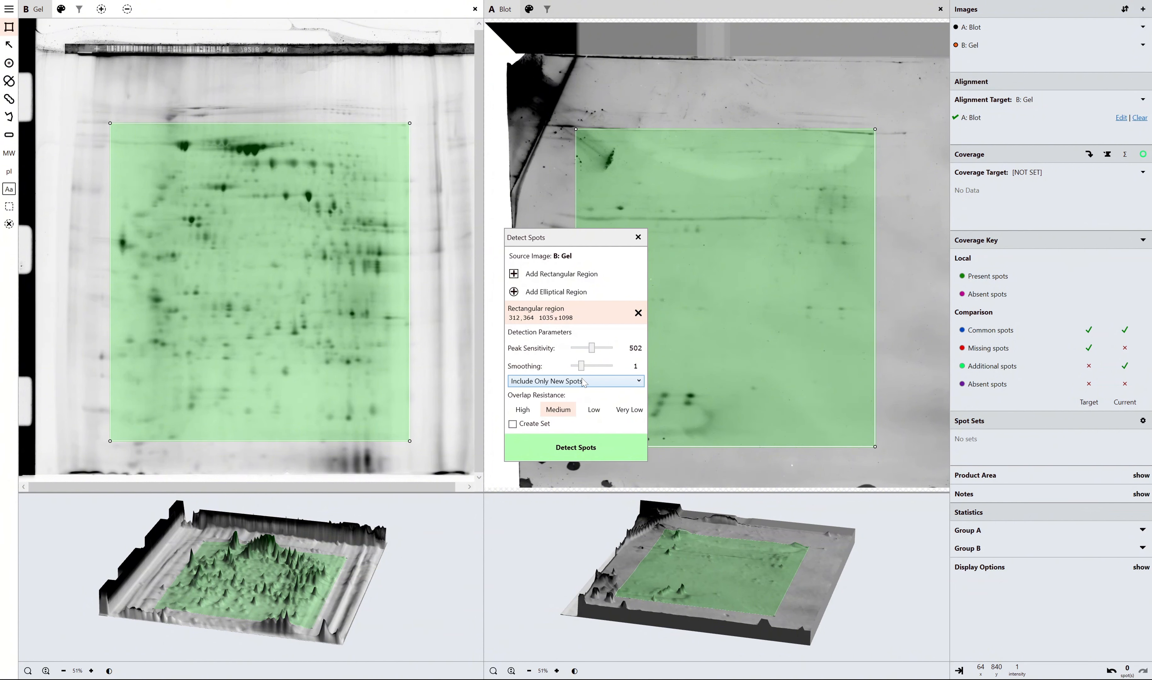
{"action": "left_click", "coordinate": [594, 447]}
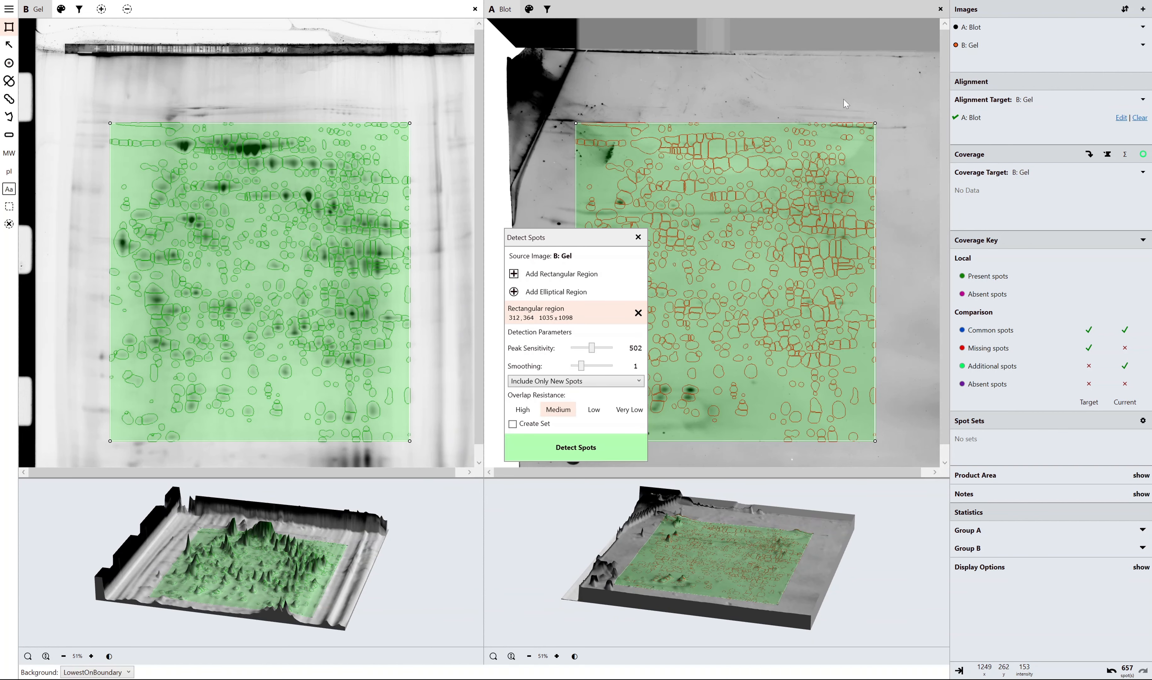
{"action": "left_click", "coordinate": [843, 99]}
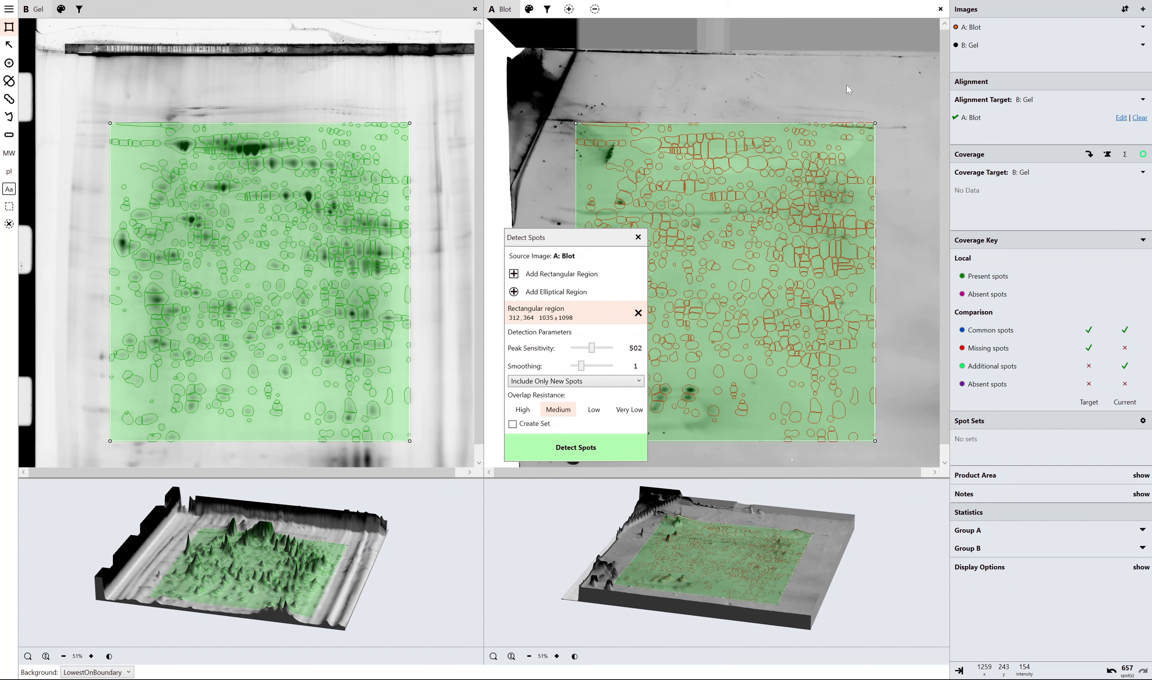
{"action": "left_click", "coordinate": [638, 237]}
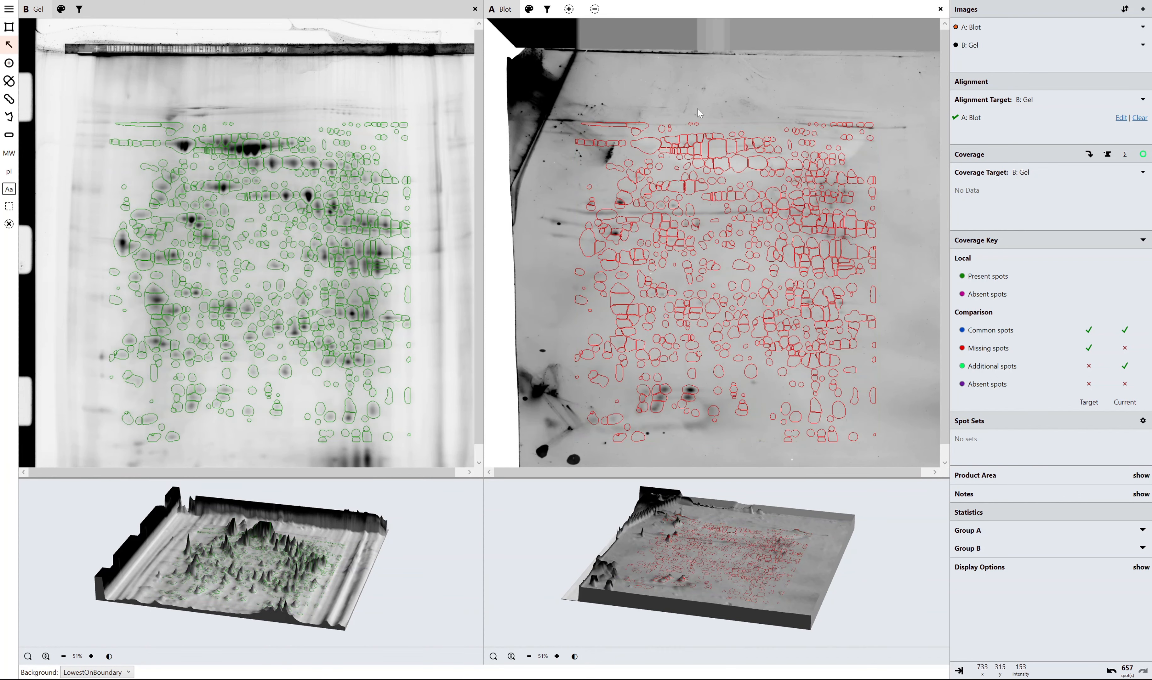
Mark the large main block of detected spots as present on the gel and on the blot.
{"action": "mouse_move", "coordinate": [96, 93]}
{"action": "left_mouse_down"}
{"action": "mouse_move", "coordinate": [318, 321]}
{"action": "mouse_move", "coordinate": [427, 455]}
{"action": "mouse_move", "coordinate": [403, 431]}
{"action": "left_mouse_up"}
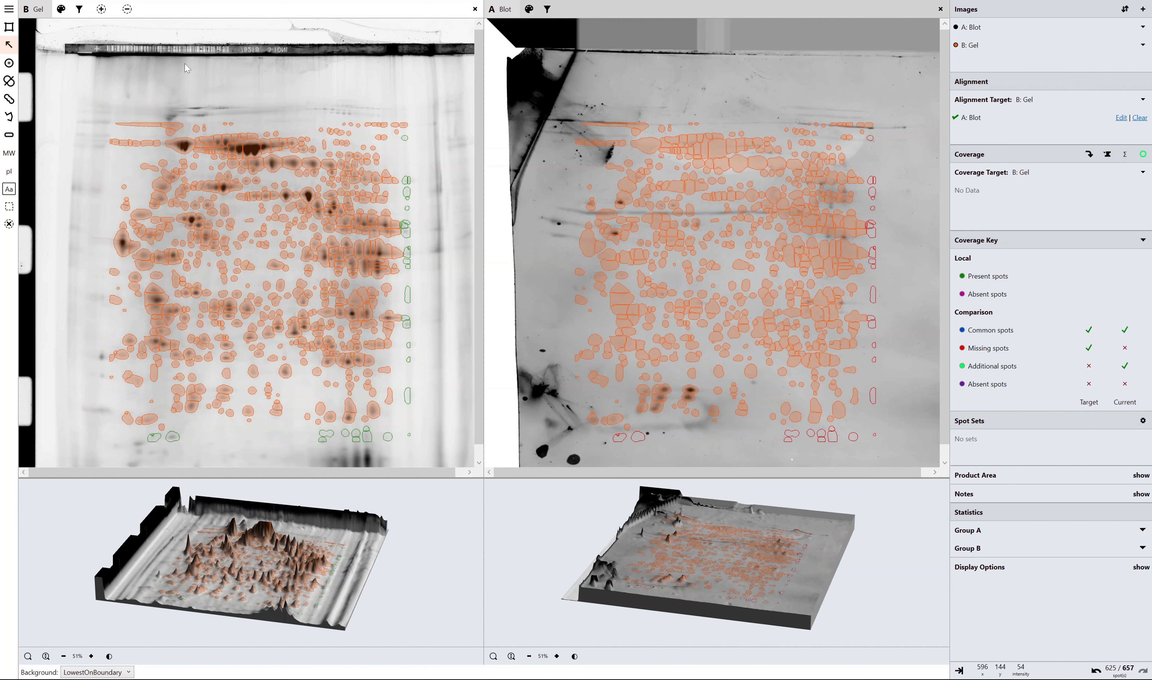
{"action": "left_click", "coordinate": [102, 11]}
{"action": "left_click", "coordinate": [587, 13]}
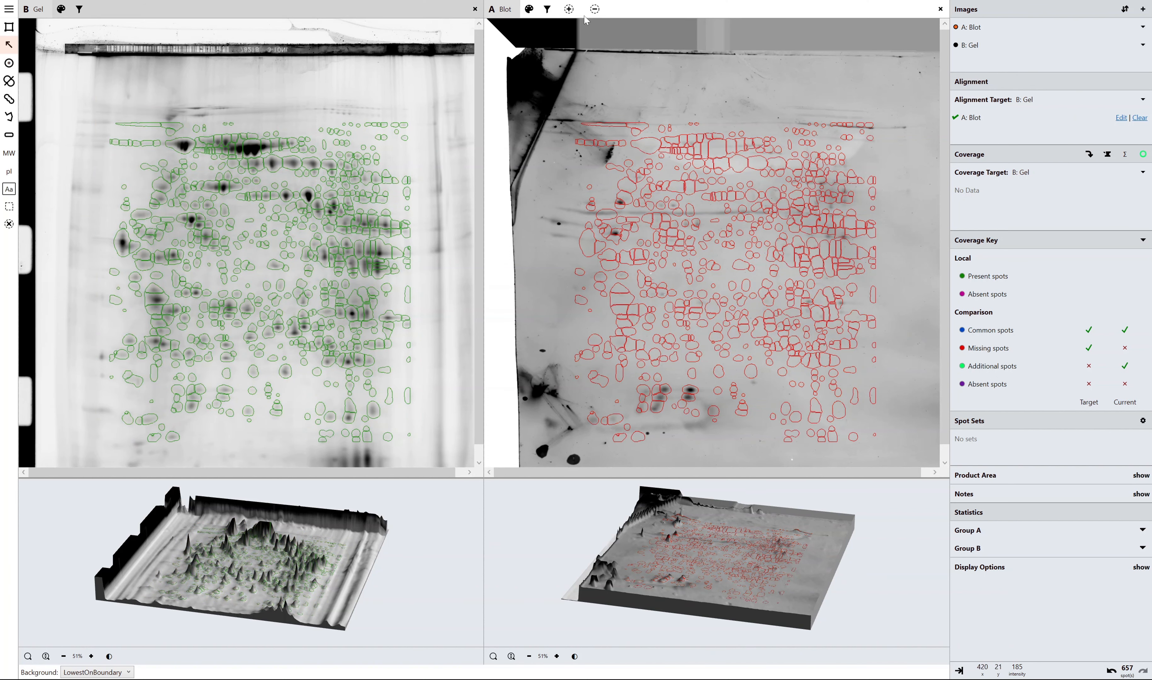
{"action": "left_click_drag", "start_coordinate": [561, 73], "coordinate": [847, 415]}
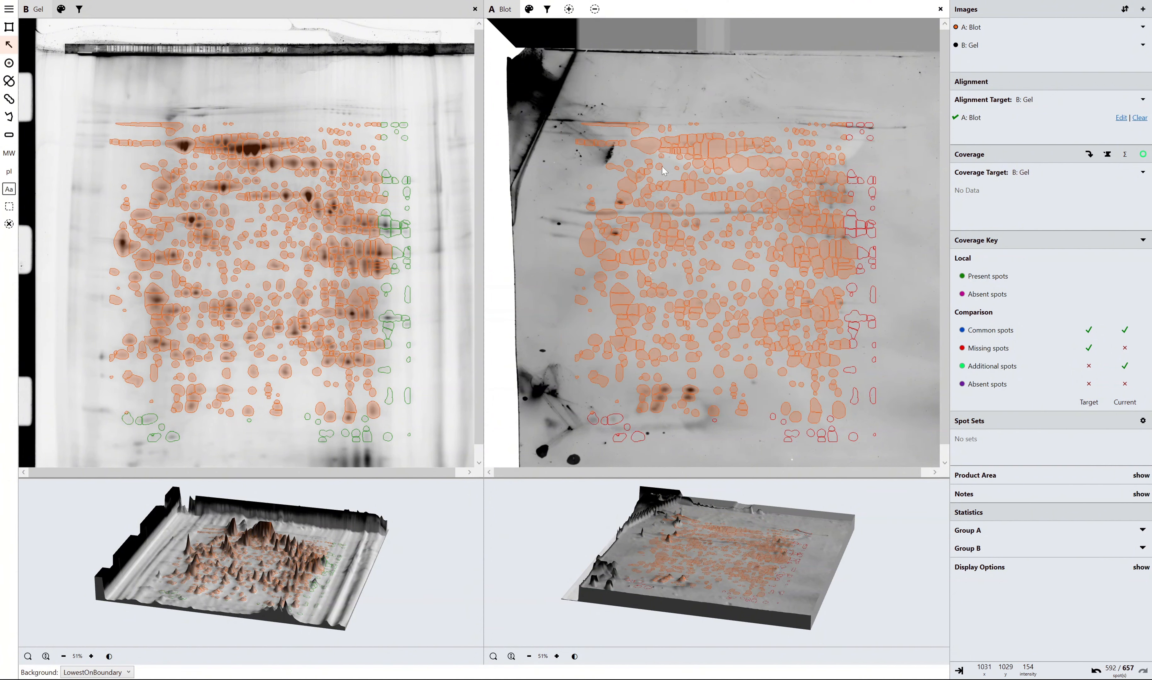
{"action": "left_click", "coordinate": [569, 10]}
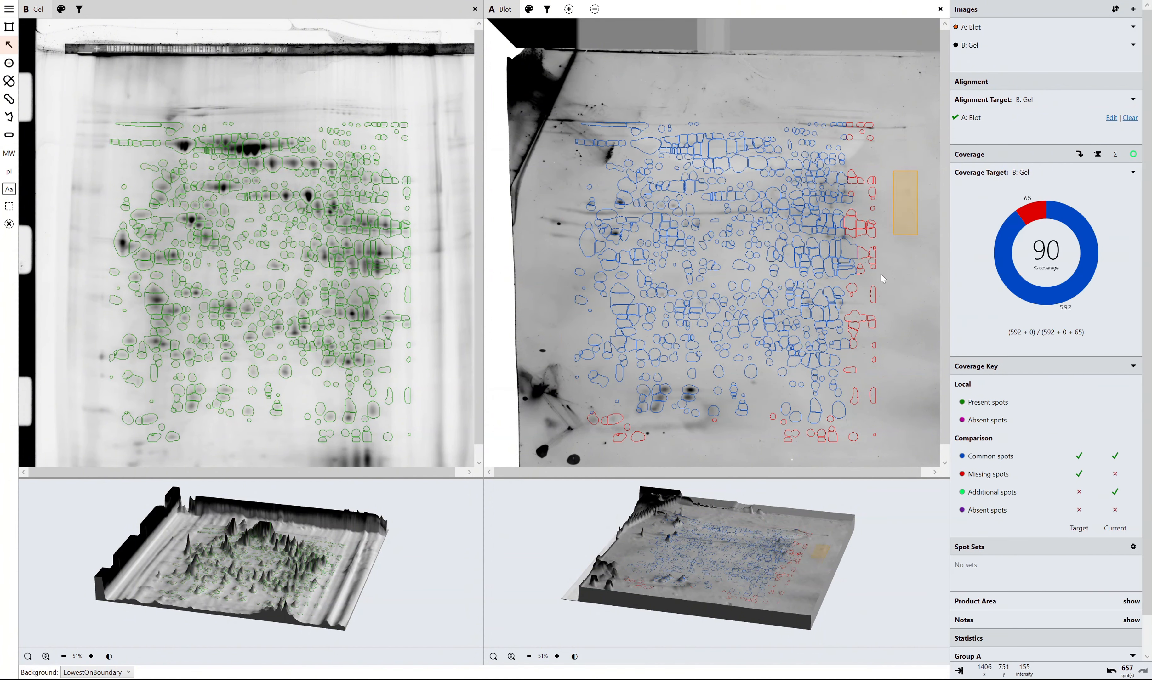
Mark as absent on the blot some spots near the right edge of the spot pattern and a block in its upper right area.
{"action": "left_click_drag", "start_coordinate": [919, 174], "coordinate": [844, 380]}
{"action": "left_click", "coordinate": [596, 8]}
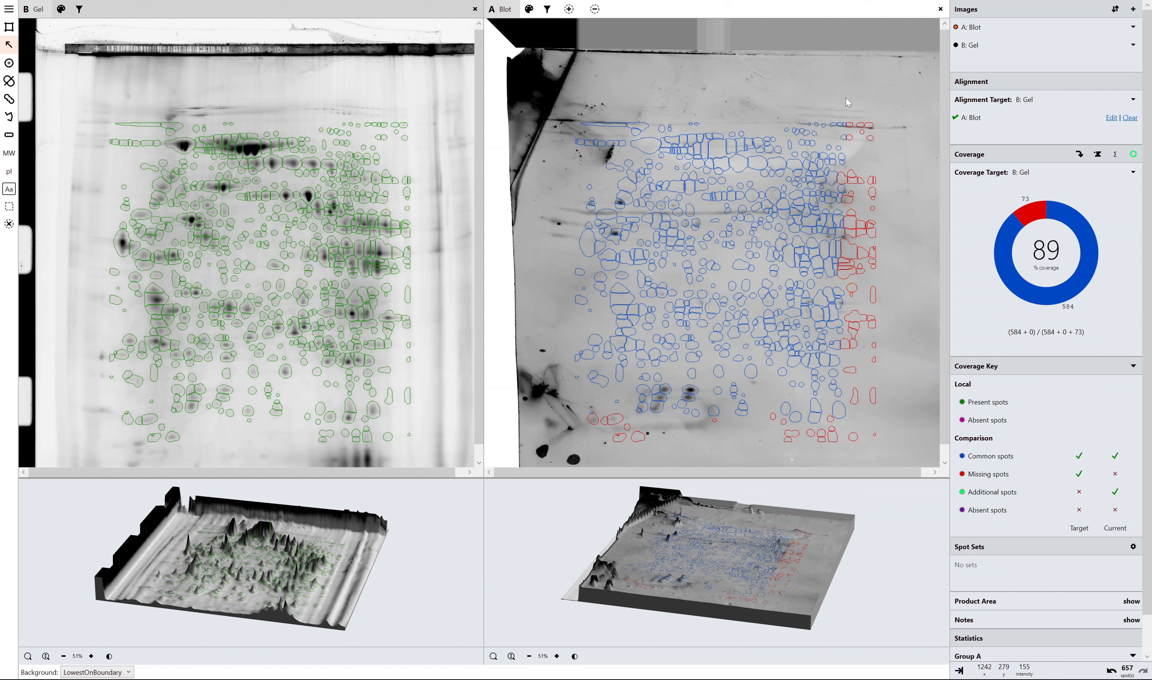
{"action": "left_click_drag", "start_coordinate": [767, 110], "coordinate": [811, 247]}
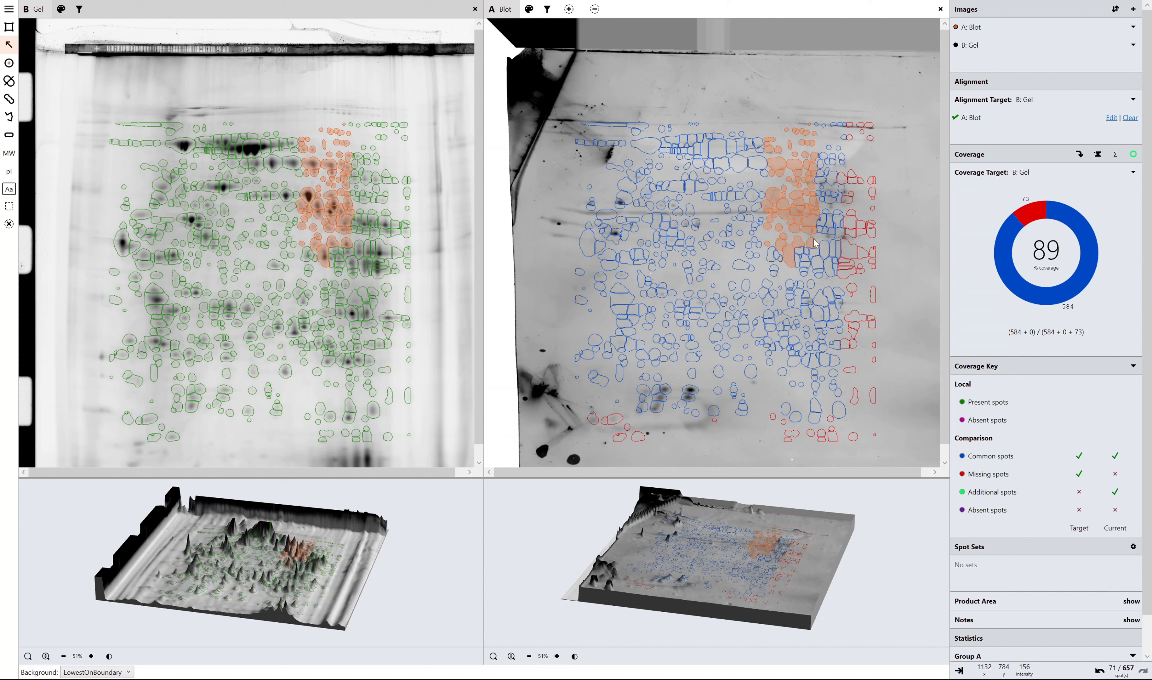
{"action": "left_click", "coordinate": [594, 9]}
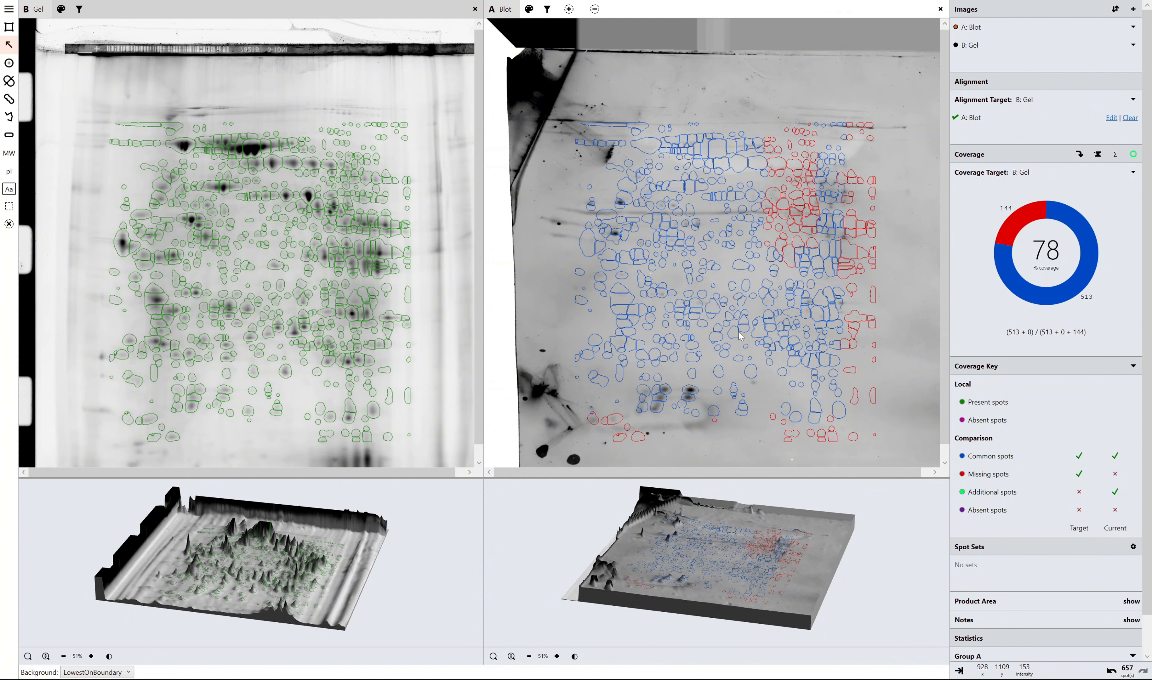
Examine the outlined spots on the blot closely against the gel across the central, left and upper areas.
{"action": "scroll", "coordinate": [723, 277], "scroll_direction": "down", "scroll_amount": 1}
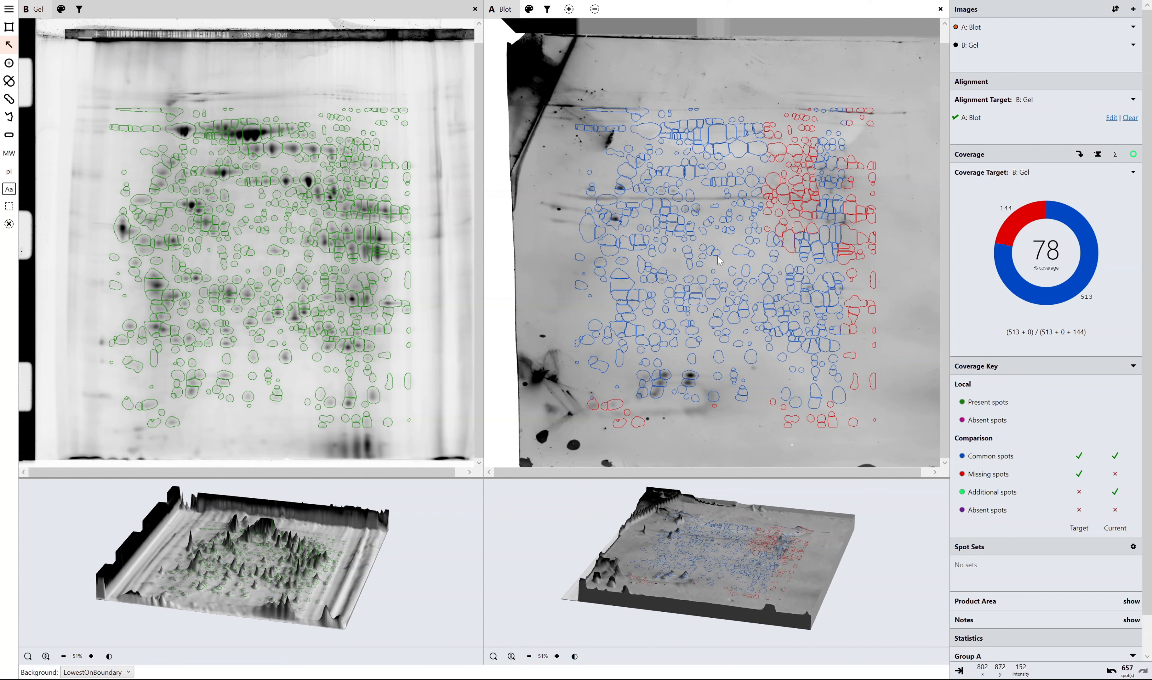
{"action": "scroll", "coordinate": [717, 260], "scroll_direction": "up", "scroll_amount": 5}
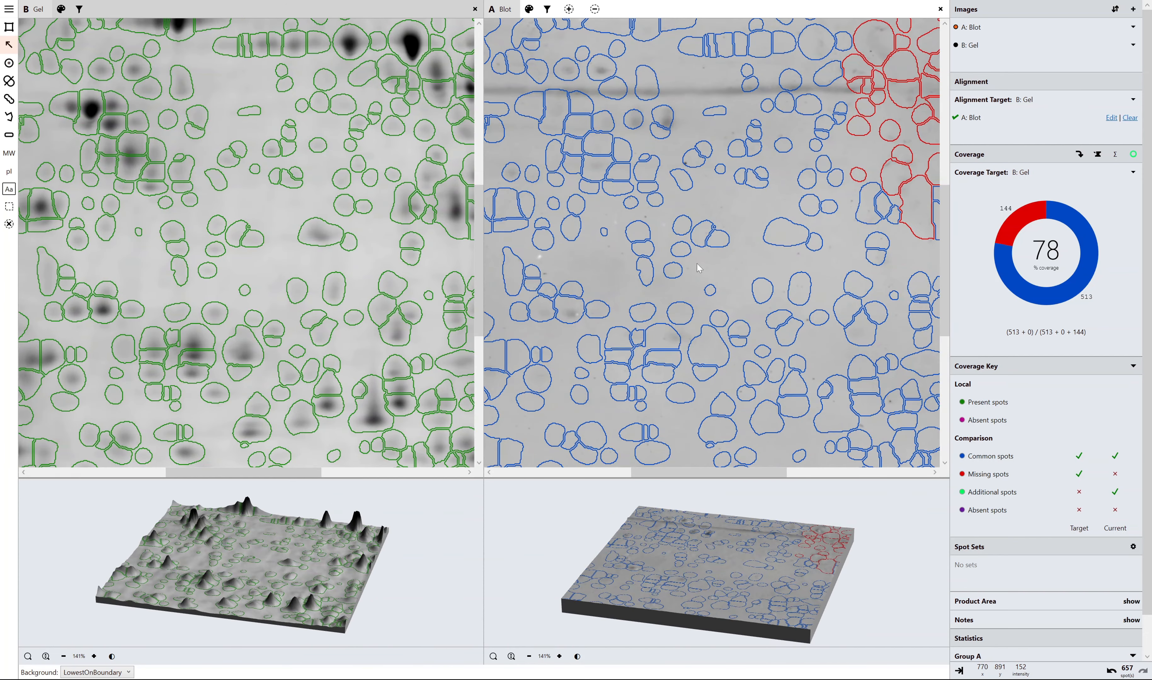
{"action": "scroll", "coordinate": [683, 221], "scroll_direction": "up", "scroll_amount": 1}
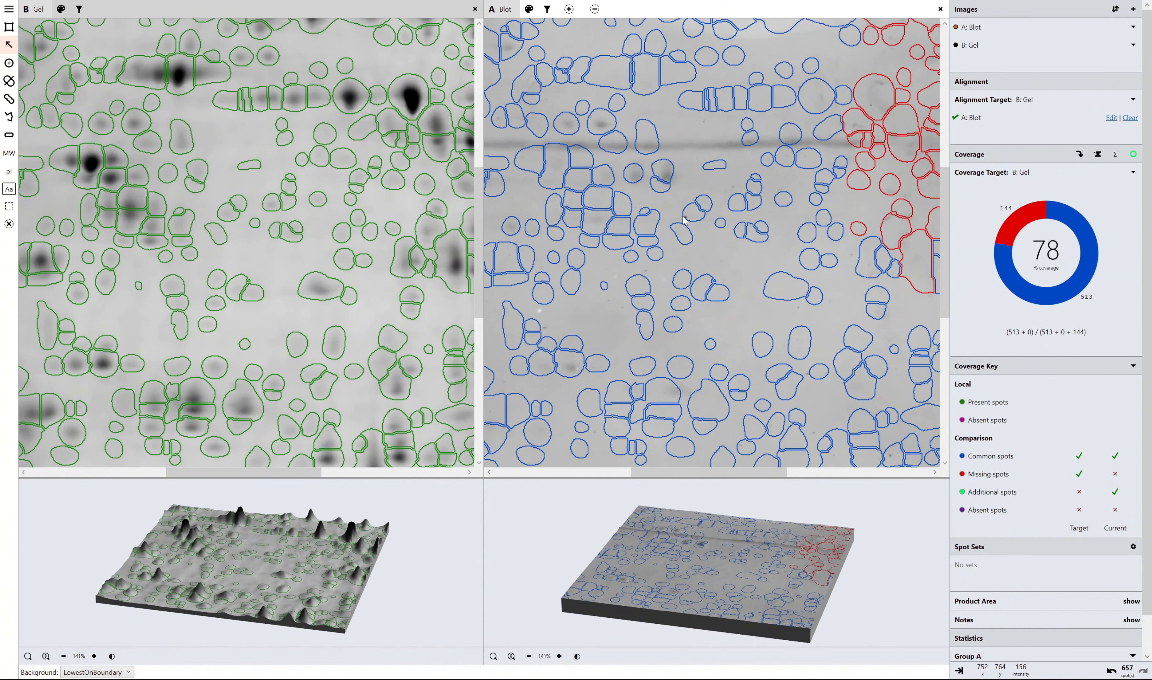
{"action": "scroll", "coordinate": [626, 324], "scroll_direction": "down", "scroll_amount": 1}
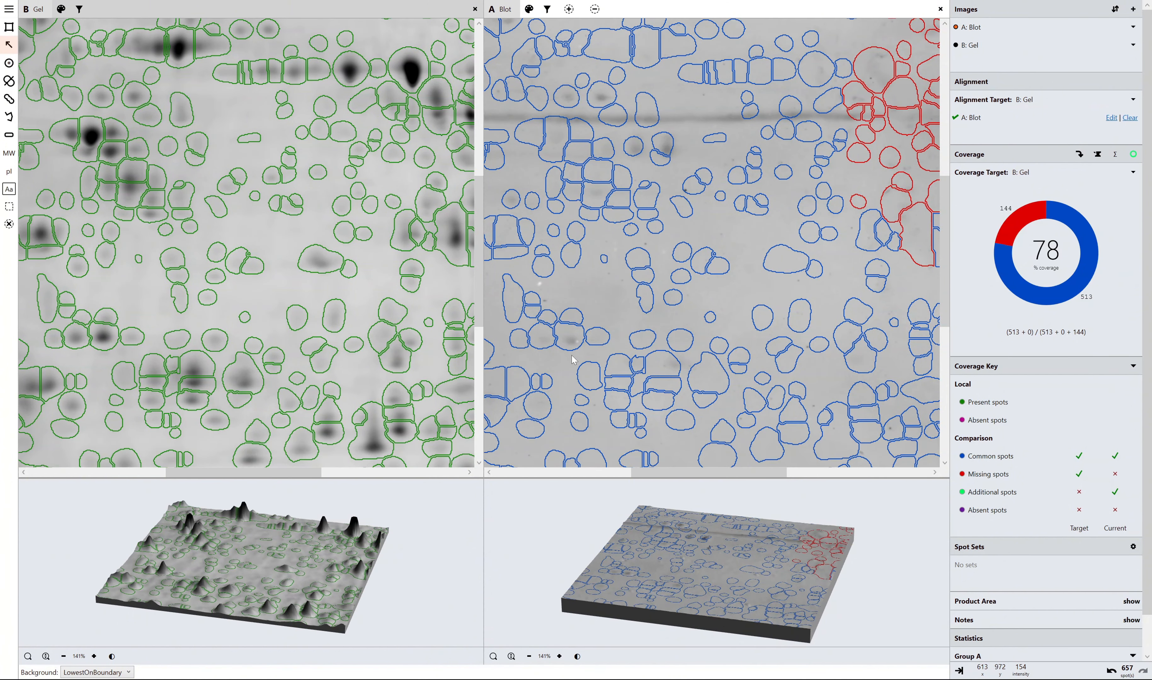
{"action": "left_click_drag", "start_coordinate": [667, 473], "coordinate": [625, 473]}
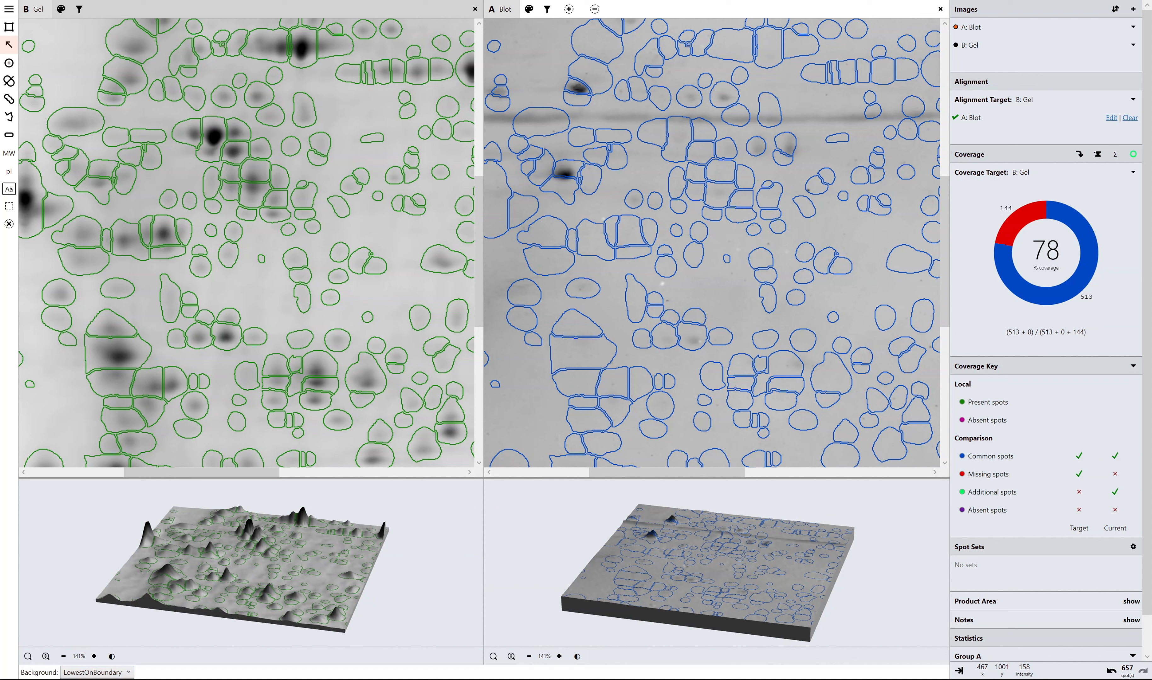
{"action": "left_click", "coordinate": [96, 679]}
{"action": "left_click", "coordinate": [99, 673]}
{"action": "left_click", "coordinate": [104, 679]}
{"action": "scroll", "coordinate": [749, 227], "scroll_direction": "up", "scroll_amount": 2}
{"action": "scroll", "coordinate": [748, 228], "scroll_direction": "up", "scroll_amount": 7}
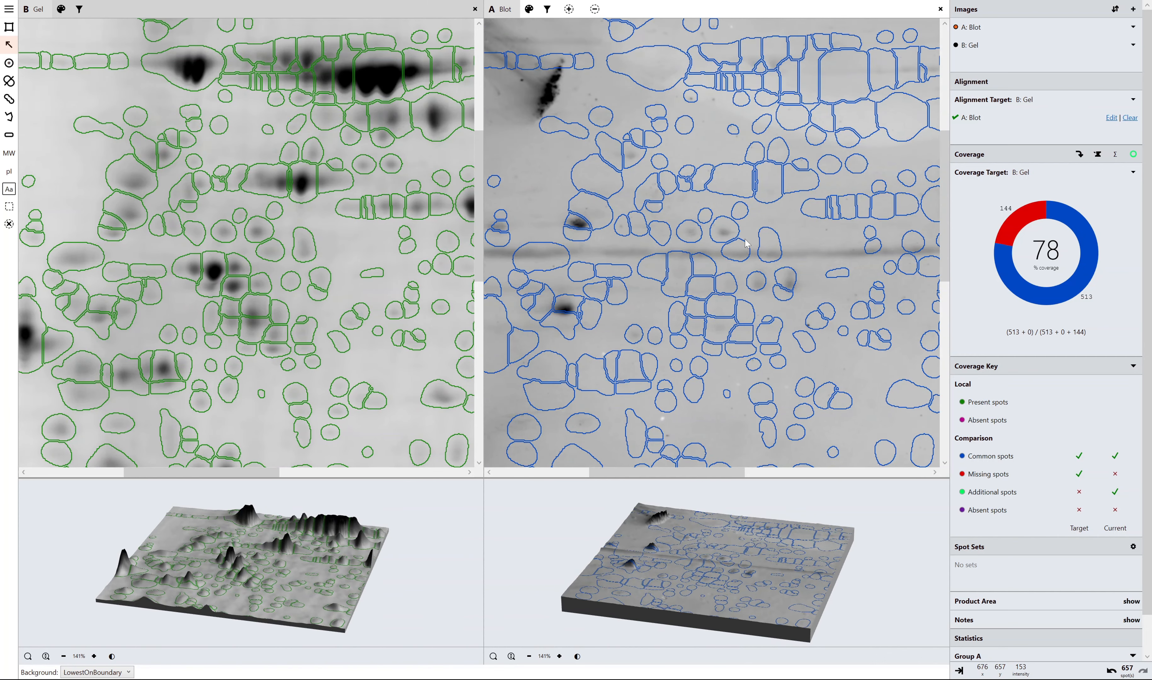
Add a Peak Height criterion for matching blot spots, taking its value from the faint oval spot above the large left-hand spot cluster.
{"action": "scroll", "coordinate": [736, 255], "scroll_direction": "down", "scroll_amount": 7}
{"action": "scroll", "coordinate": [715, 258], "scroll_direction": "down", "scroll_amount": 5}
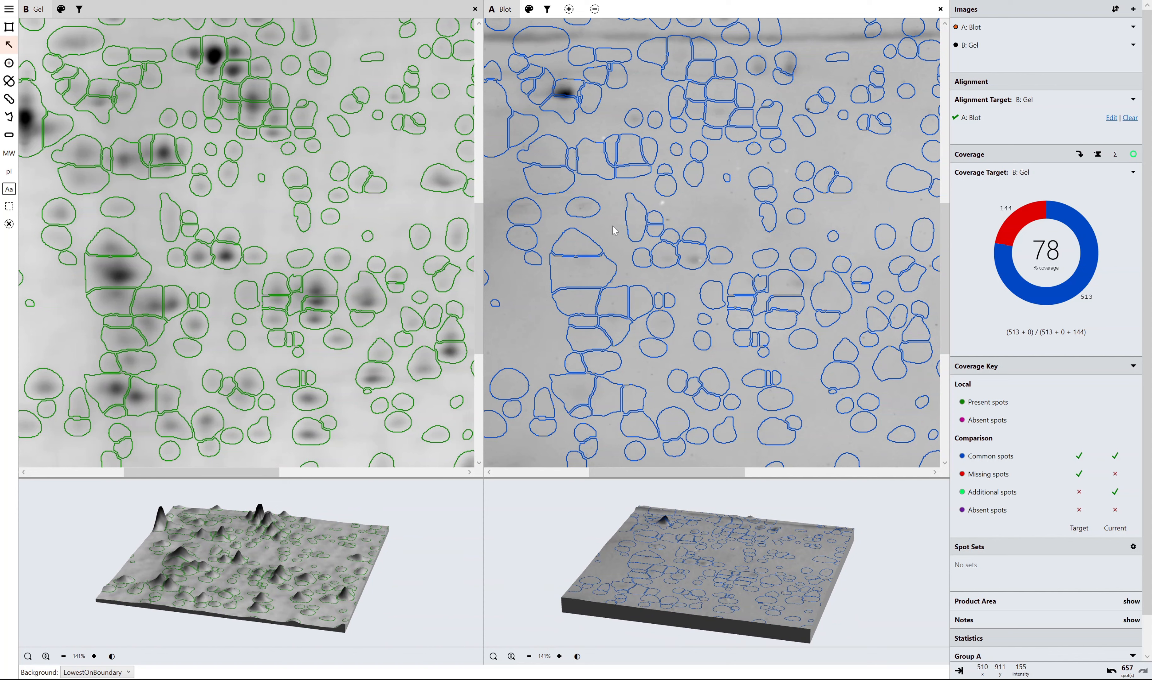
{"action": "left_click", "coordinate": [580, 210]}
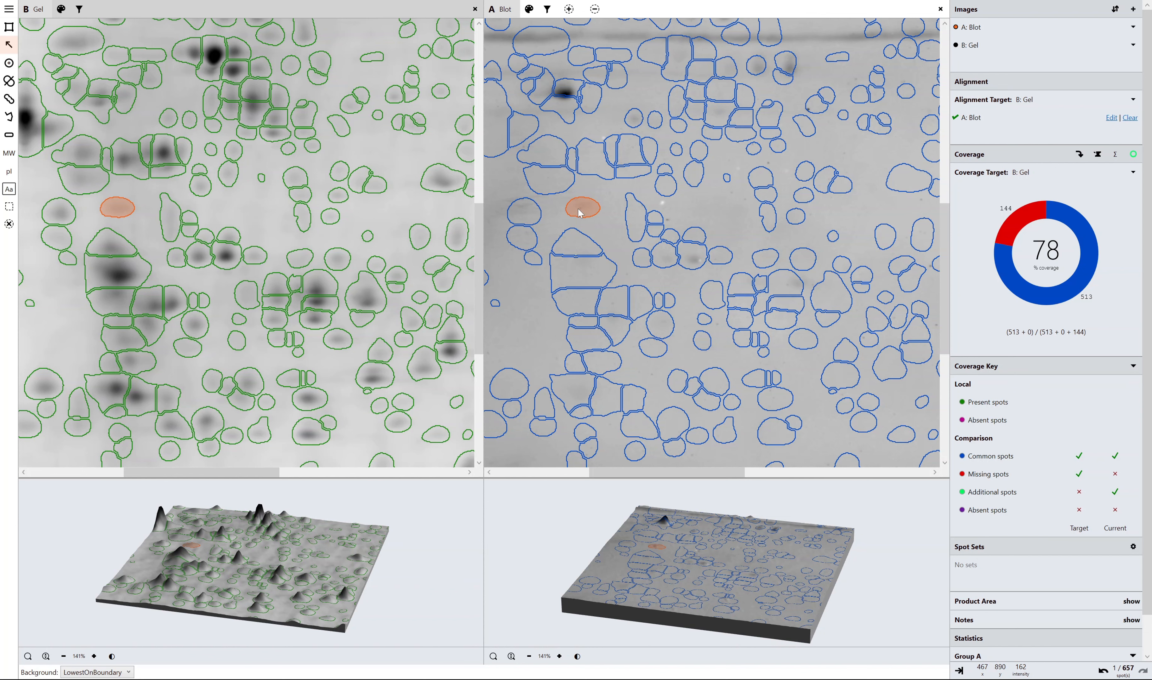
{"action": "left_click", "coordinate": [548, 10]}
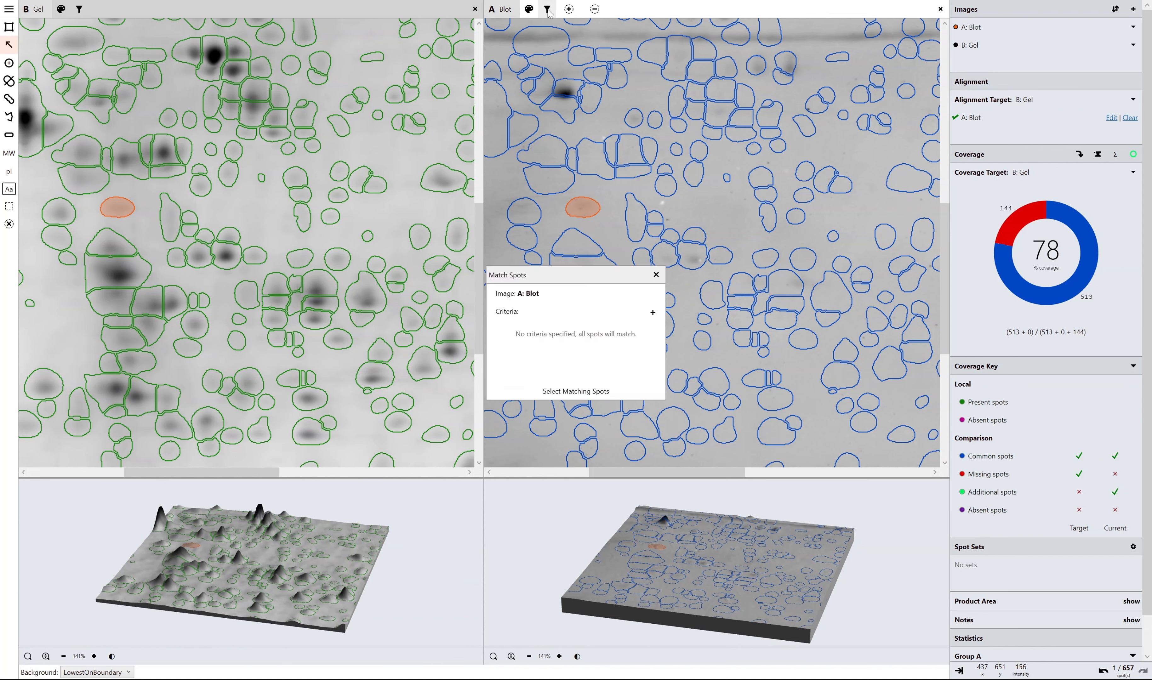
{"action": "left_click", "coordinate": [651, 314]}
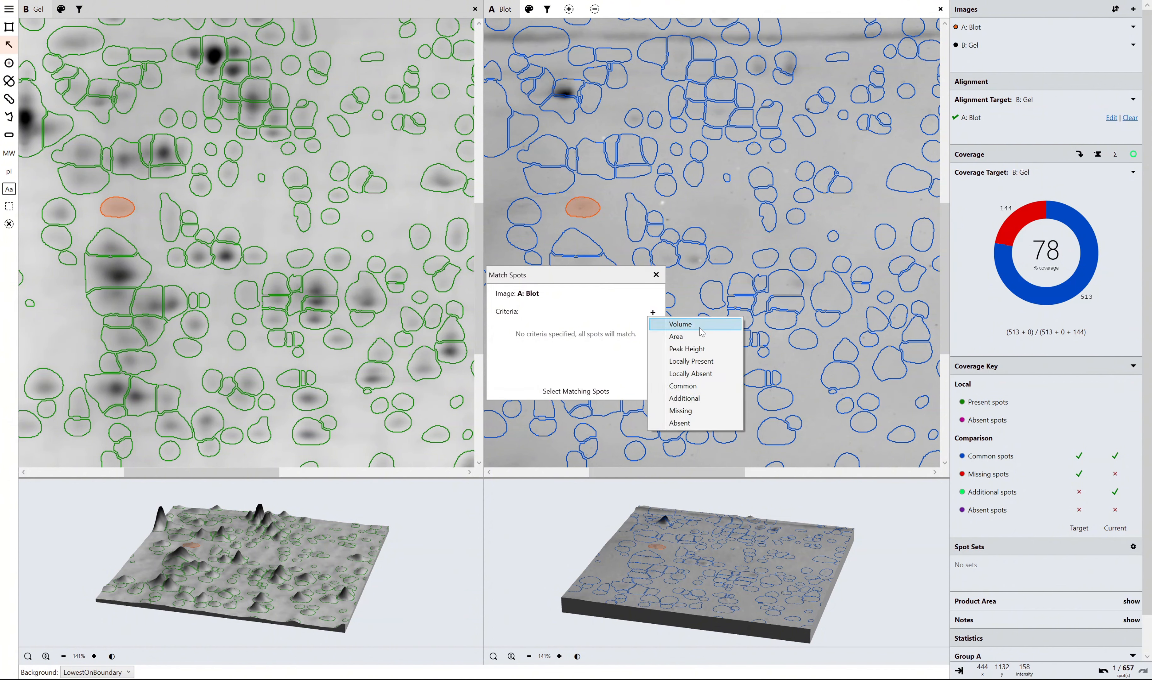
{"action": "left_click", "coordinate": [701, 349]}
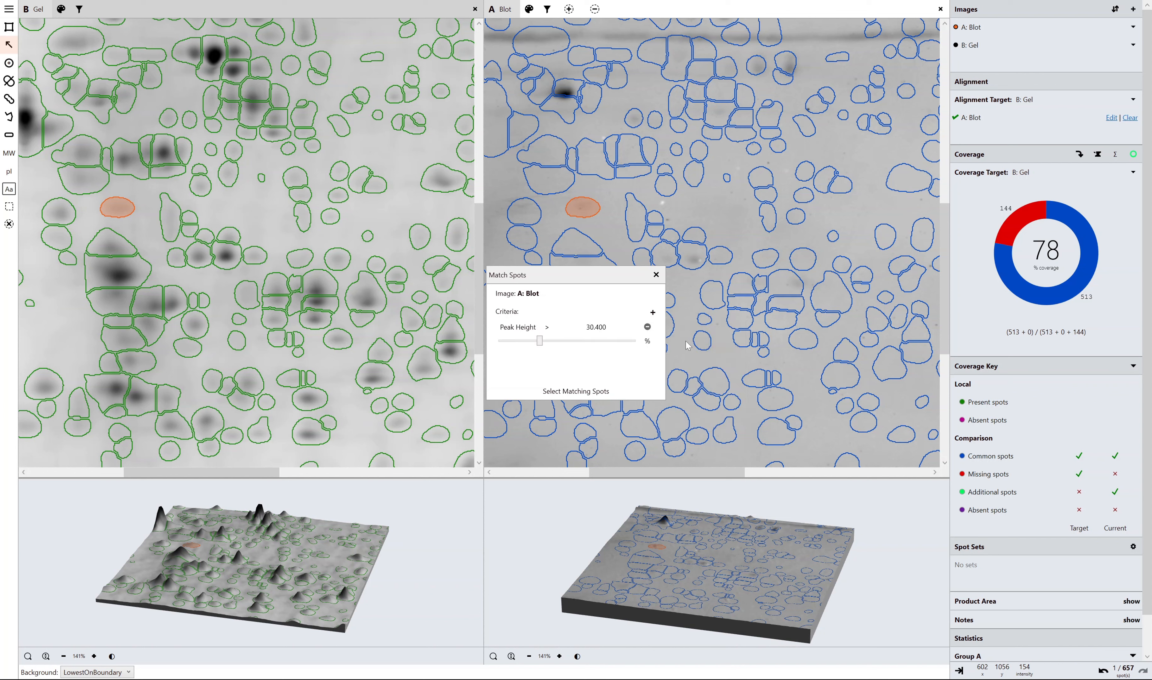
{"action": "right_click", "coordinate": [599, 326]}
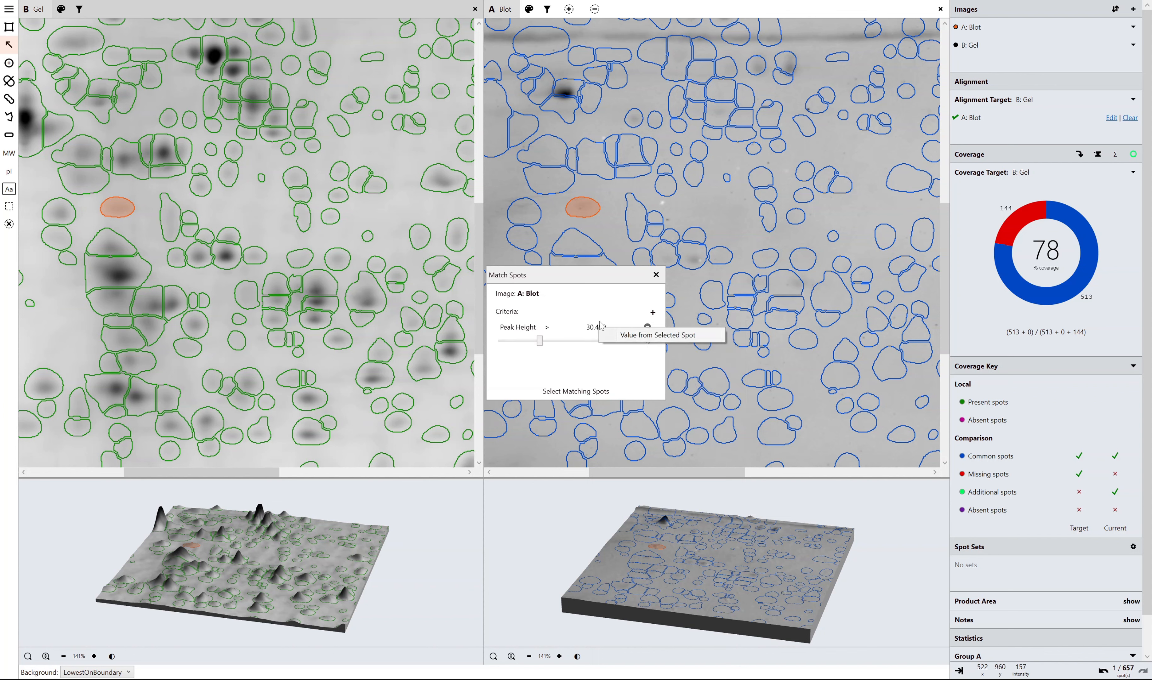
{"action": "left_click", "coordinate": [639, 336]}
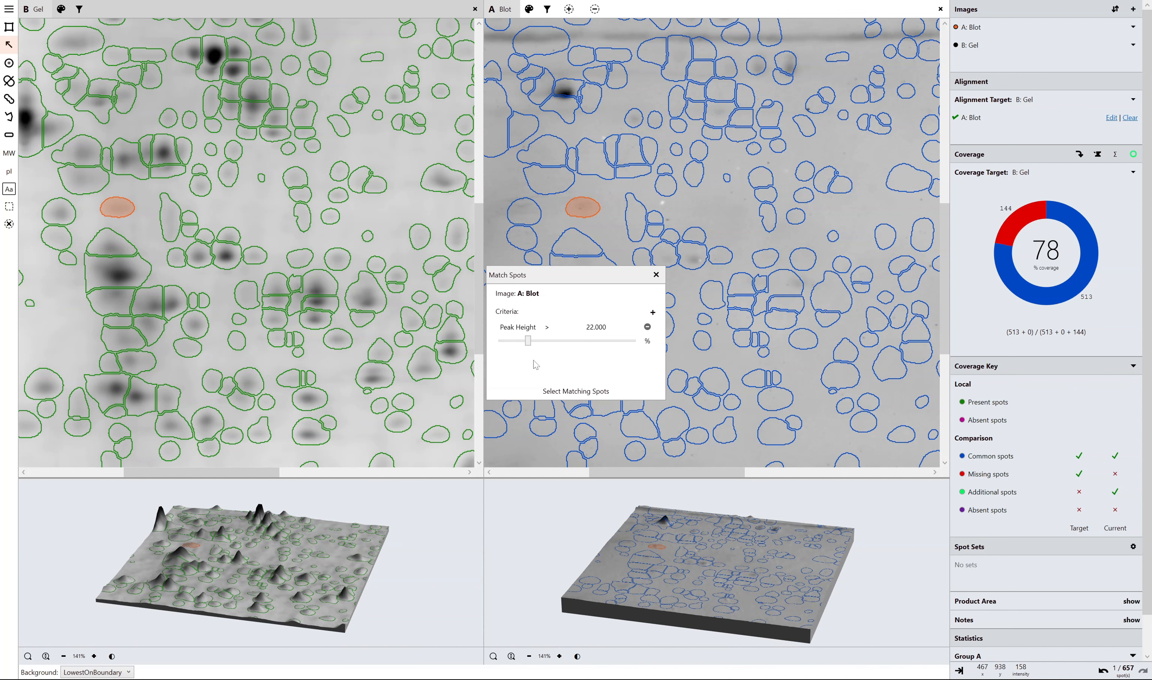
Select all blot spots with a peak height less than 22.000 and mark them as absent.
{"action": "left_click", "coordinate": [547, 327]}
{"action": "left_click", "coordinate": [558, 346]}
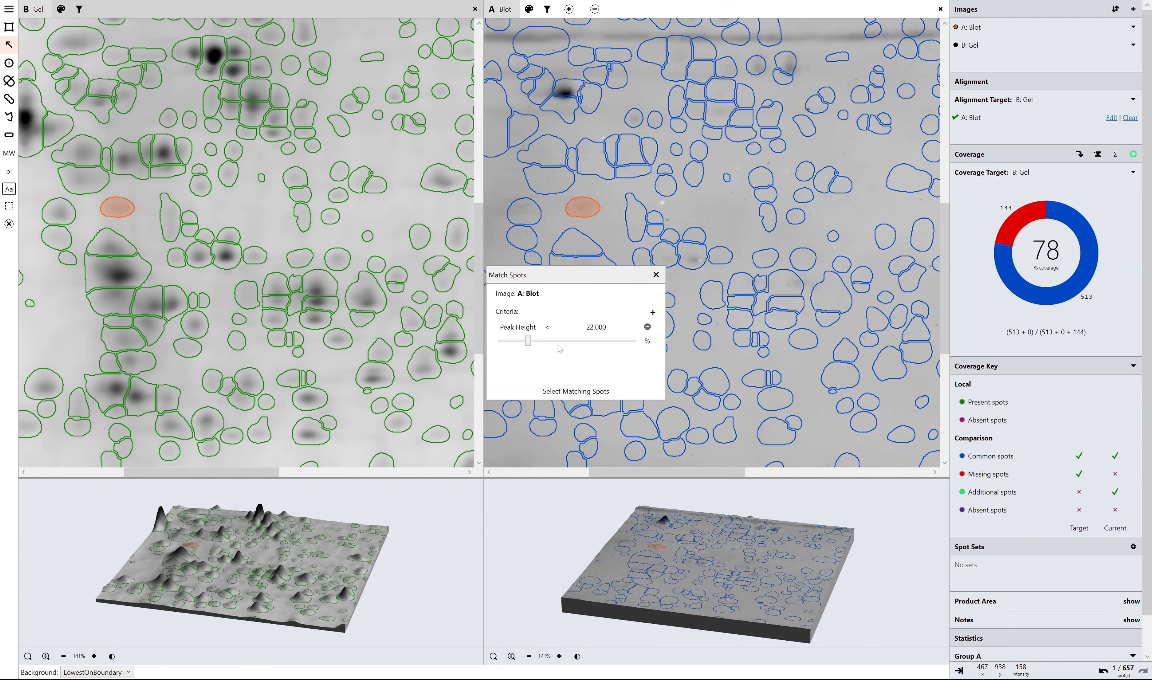
{"action": "left_click", "coordinate": [609, 392]}
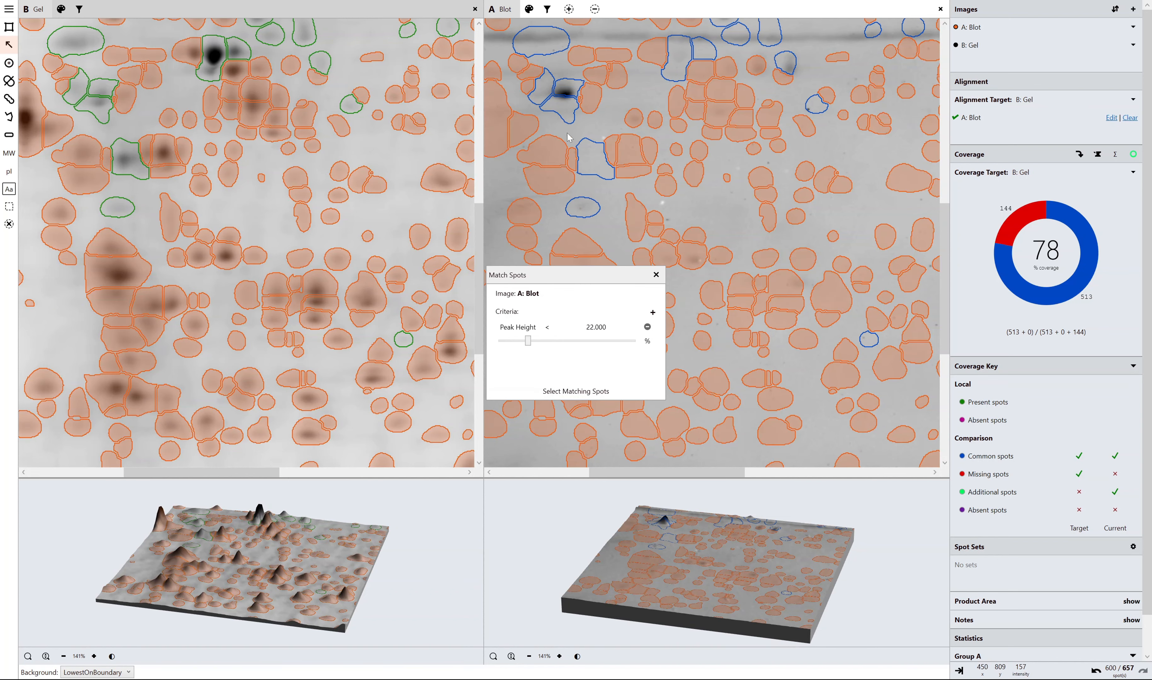
{"action": "left_click", "coordinate": [595, 11]}
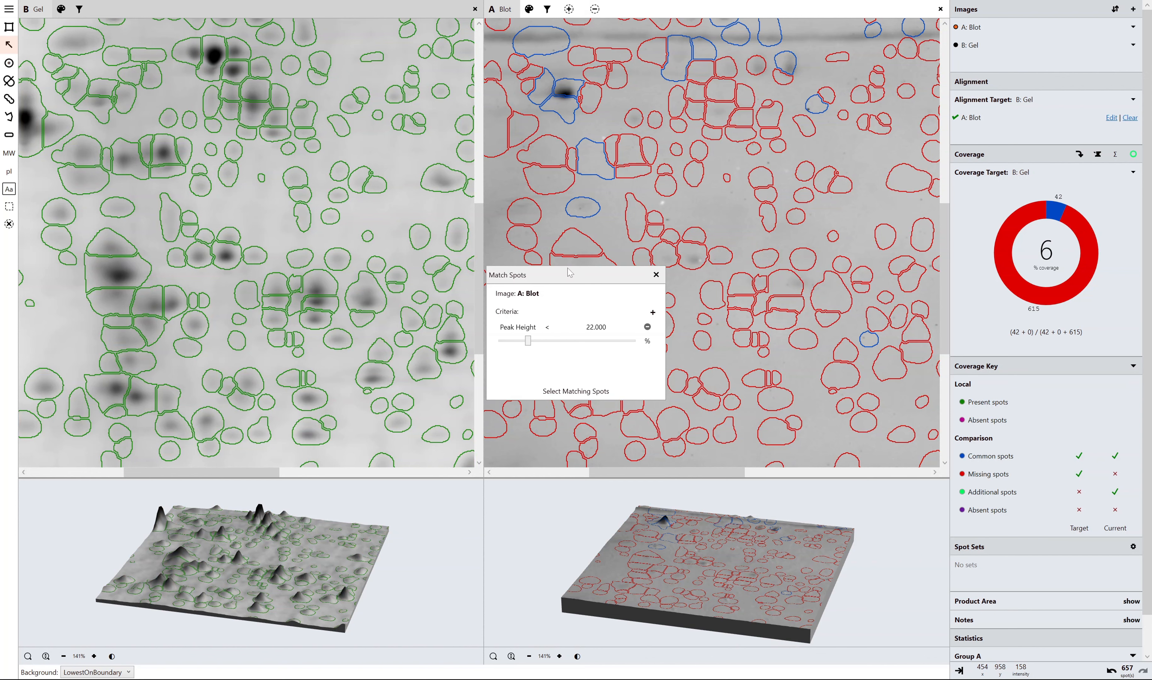
Select all blot spots with a peak height greater than 22.000, mark them as present, and close spot matching.
{"action": "left_click_drag", "start_coordinate": [522, 278], "coordinate": [238, 214]}
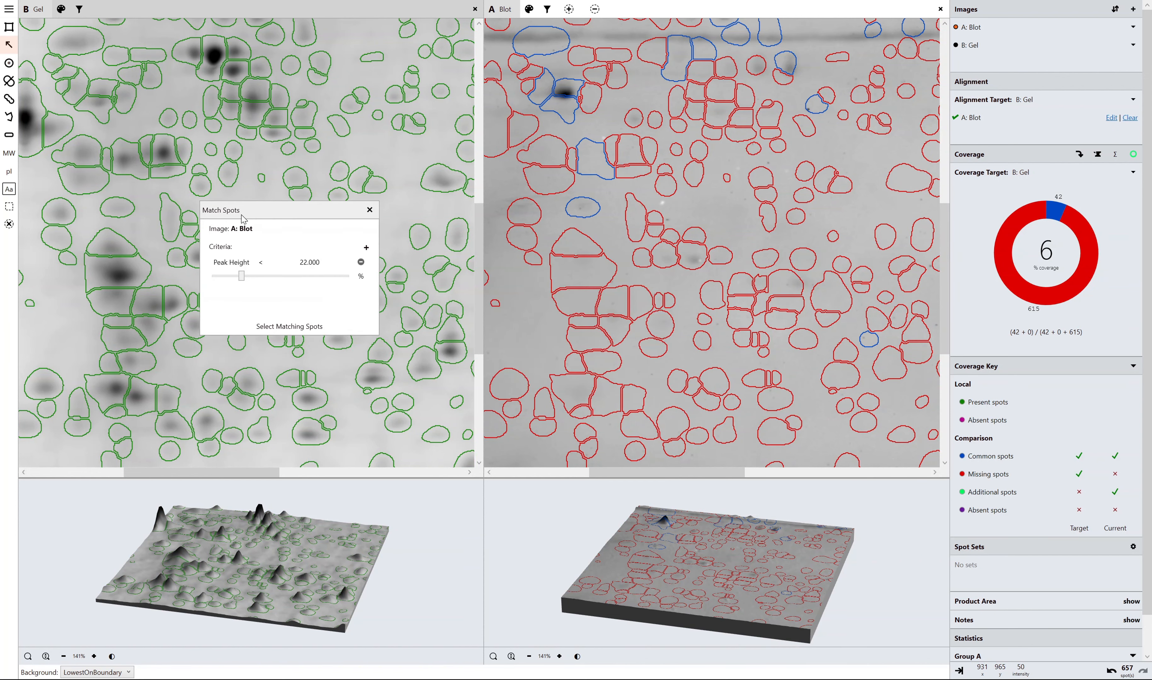
{"action": "left_click", "coordinate": [263, 265]}
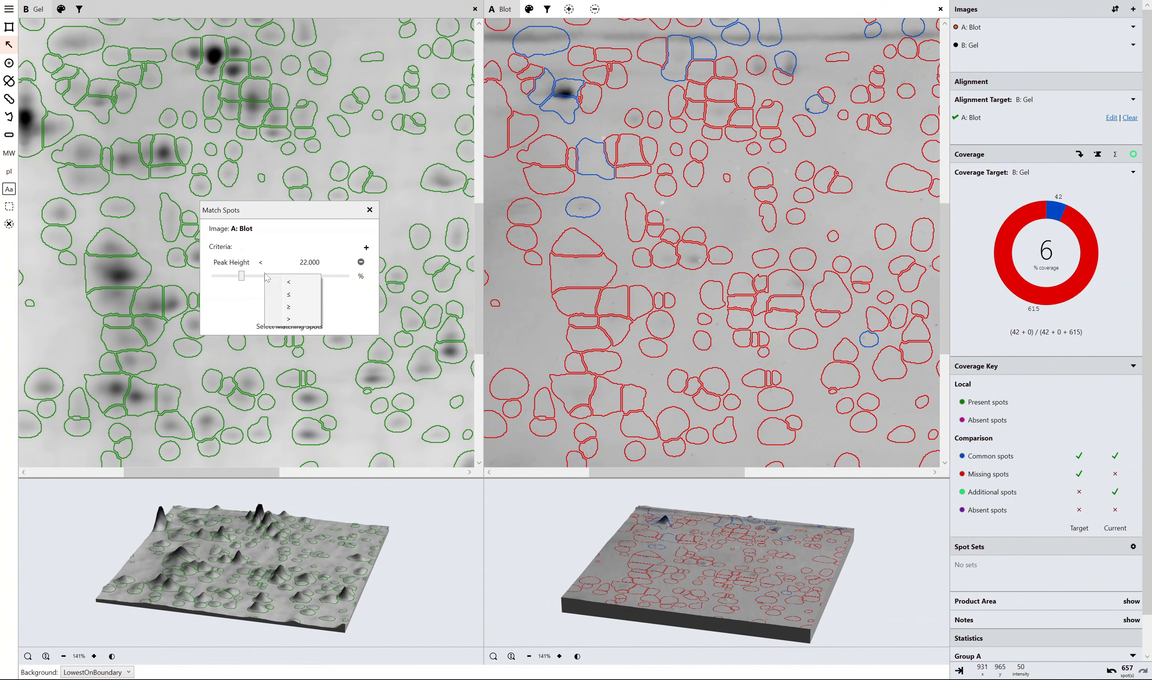
{"action": "left_click", "coordinate": [291, 319]}
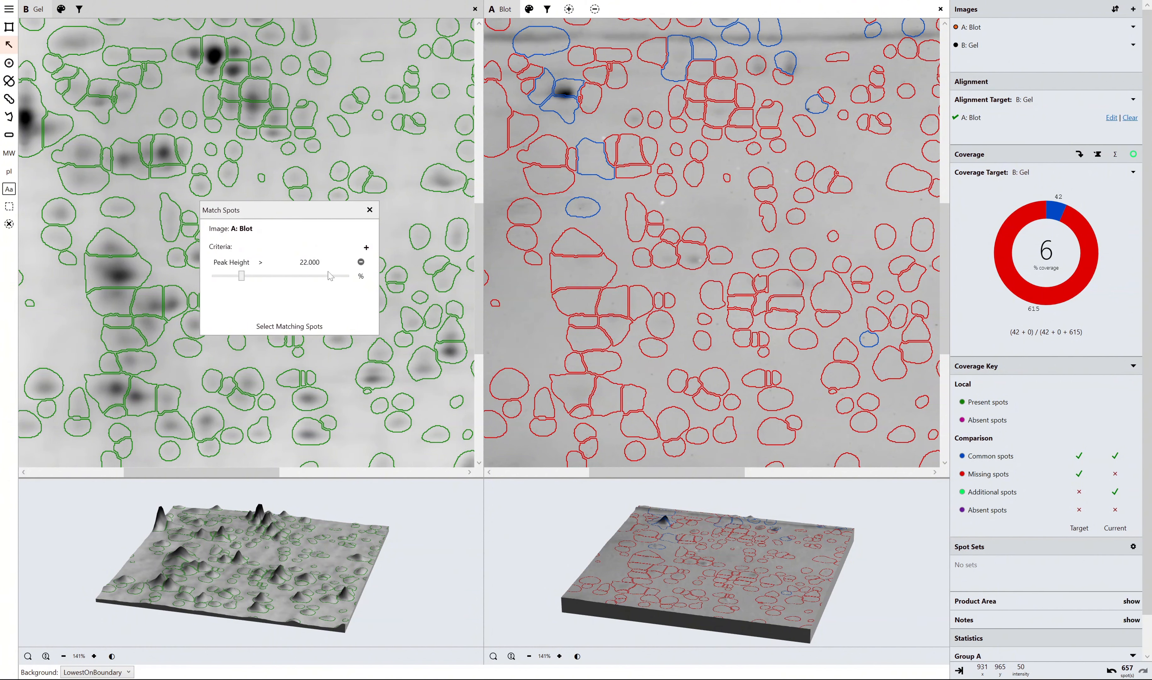
{"action": "left_click", "coordinate": [303, 326]}
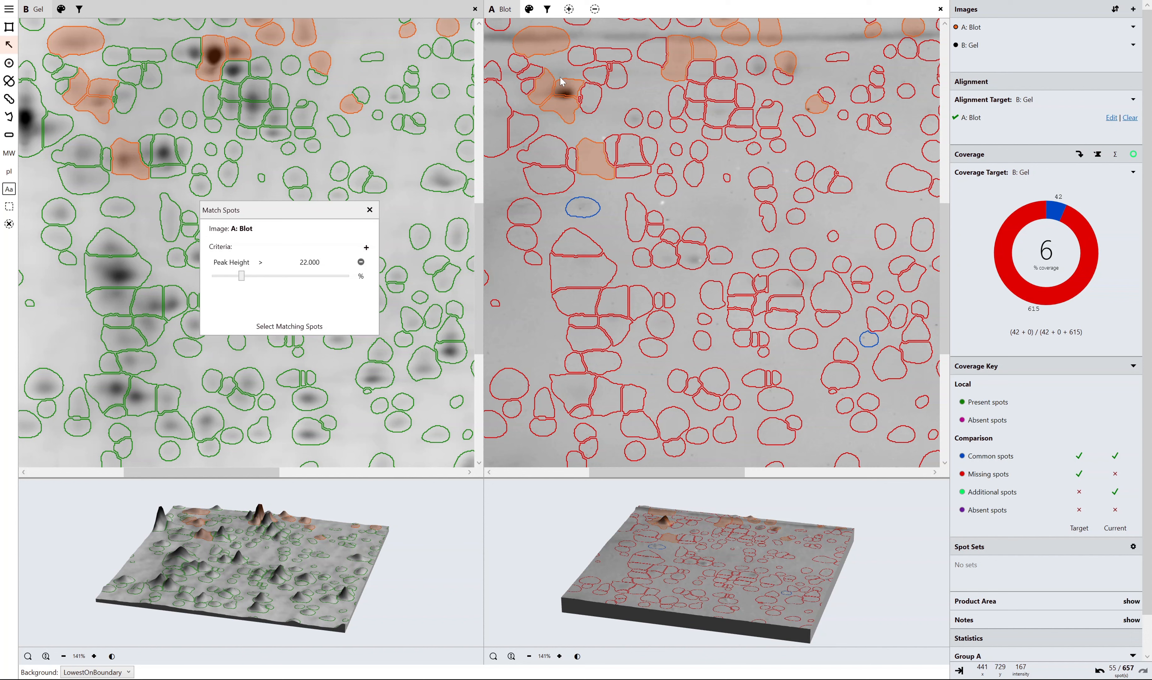
{"action": "left_click", "coordinate": [569, 8]}
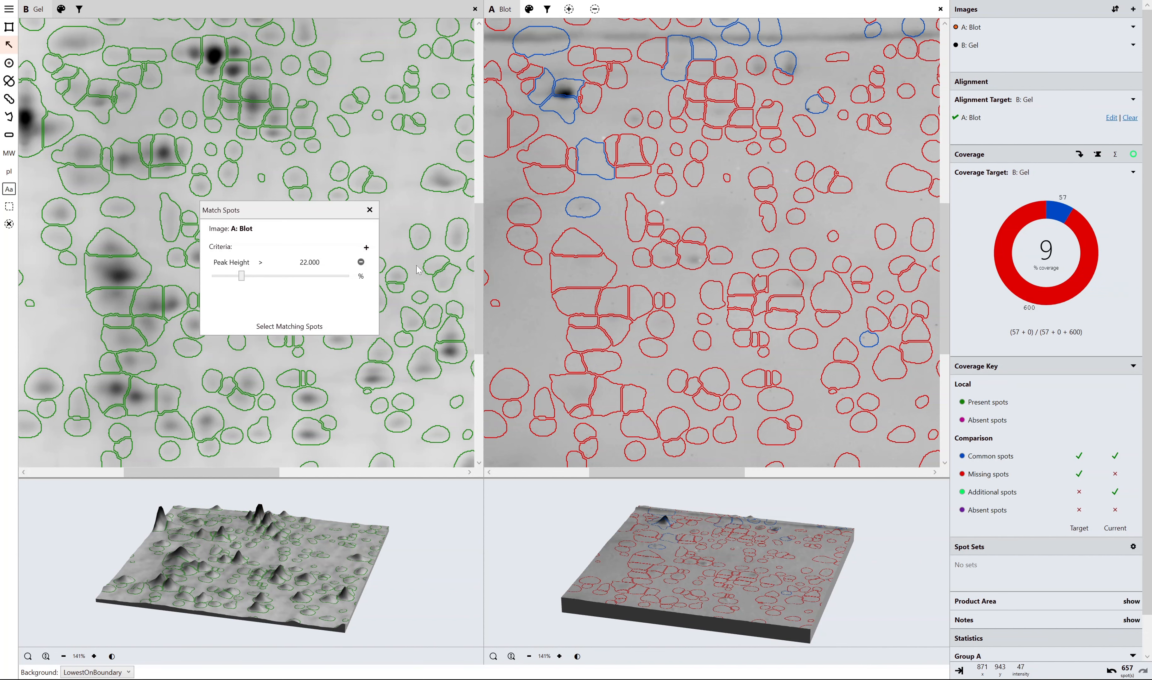
{"action": "left_click", "coordinate": [369, 210]}
Review the present and absent spot outlines over the lower part of the blot and across the wider image.
{"action": "scroll", "coordinate": [647, 340], "scroll_direction": "down", "scroll_amount": 8}
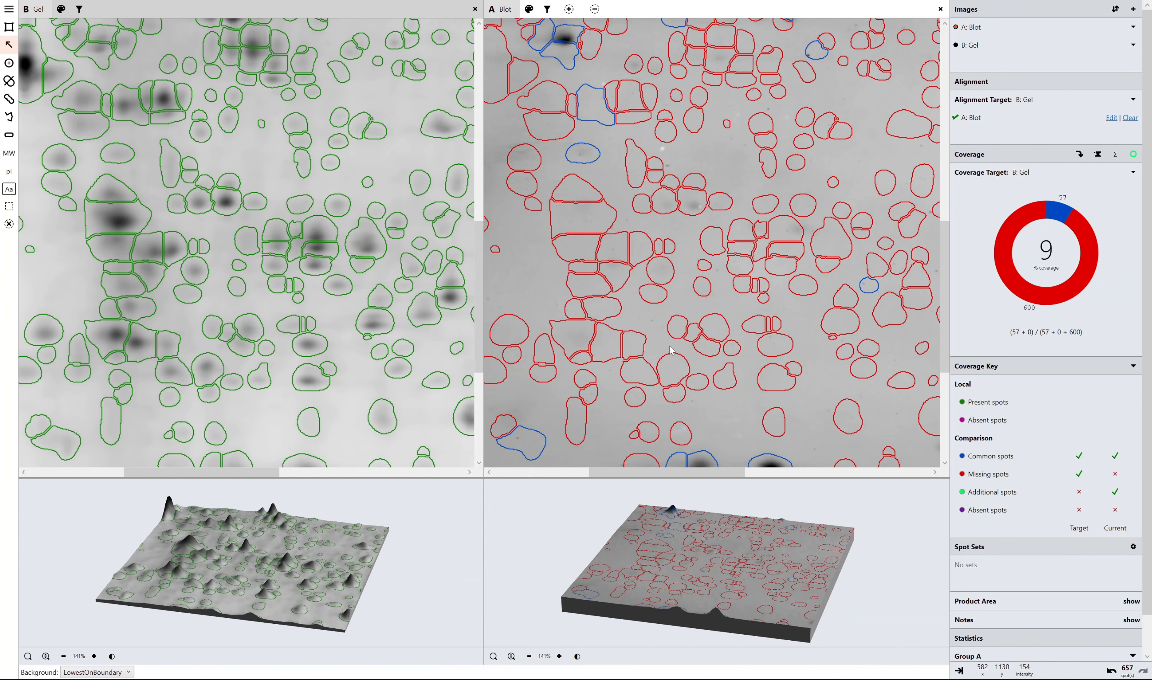
{"action": "scroll", "coordinate": [656, 322], "scroll_direction": "down", "scroll_amount": 5}
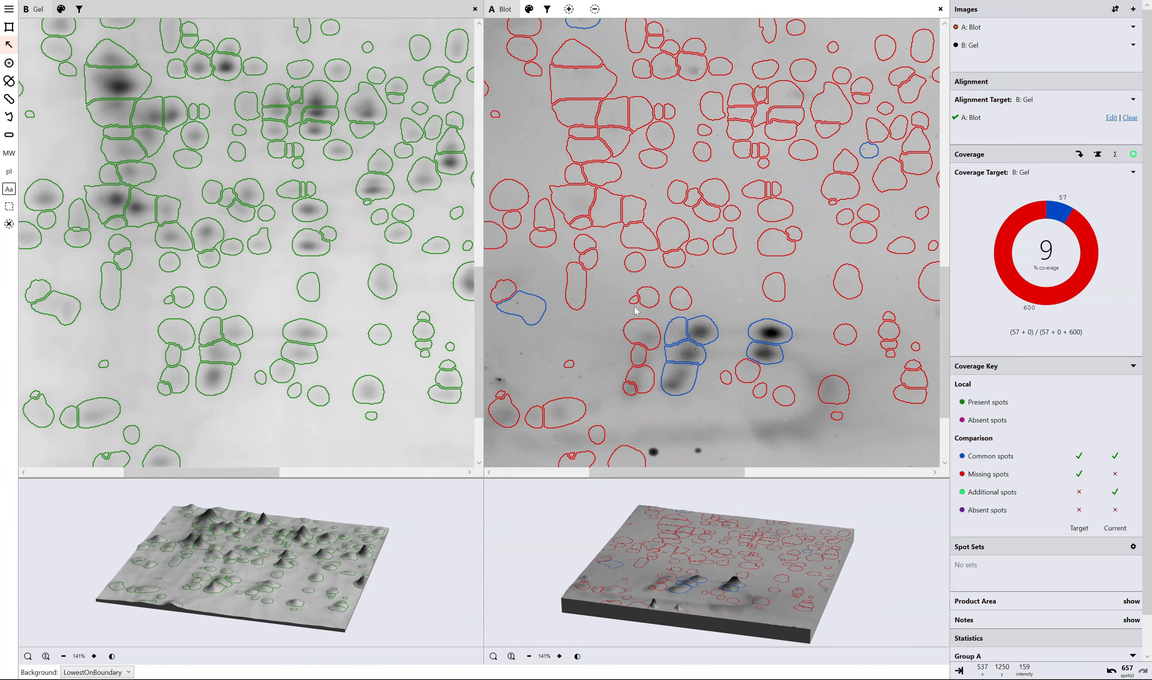
{"action": "scroll", "coordinate": [636, 311], "scroll_direction": "down", "scroll_amount": 1}
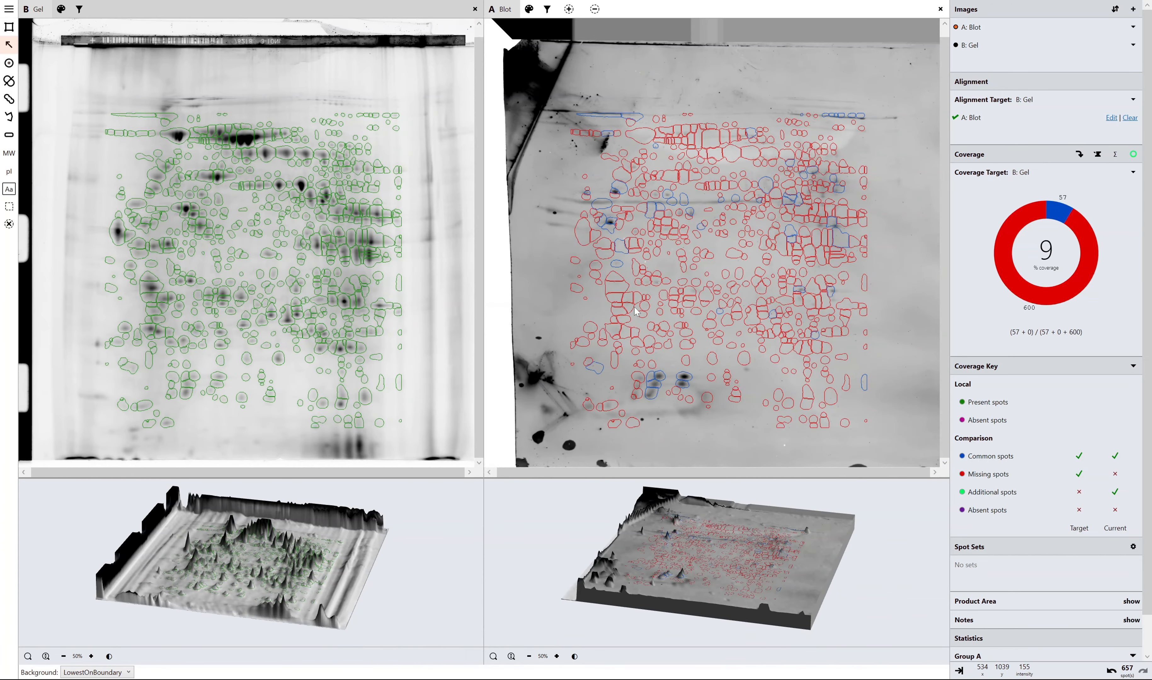
{"action": "left_click", "coordinate": [547, 10]}
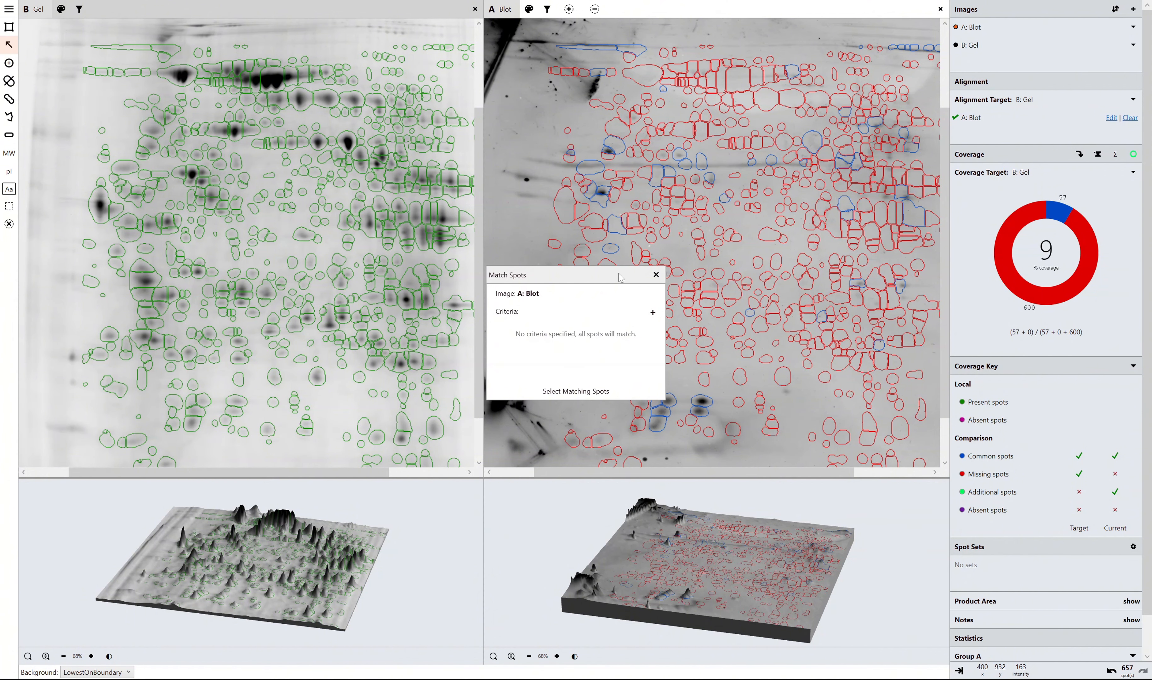
{"action": "left_click_drag", "start_coordinate": [620, 274], "coordinate": [495, 262]}
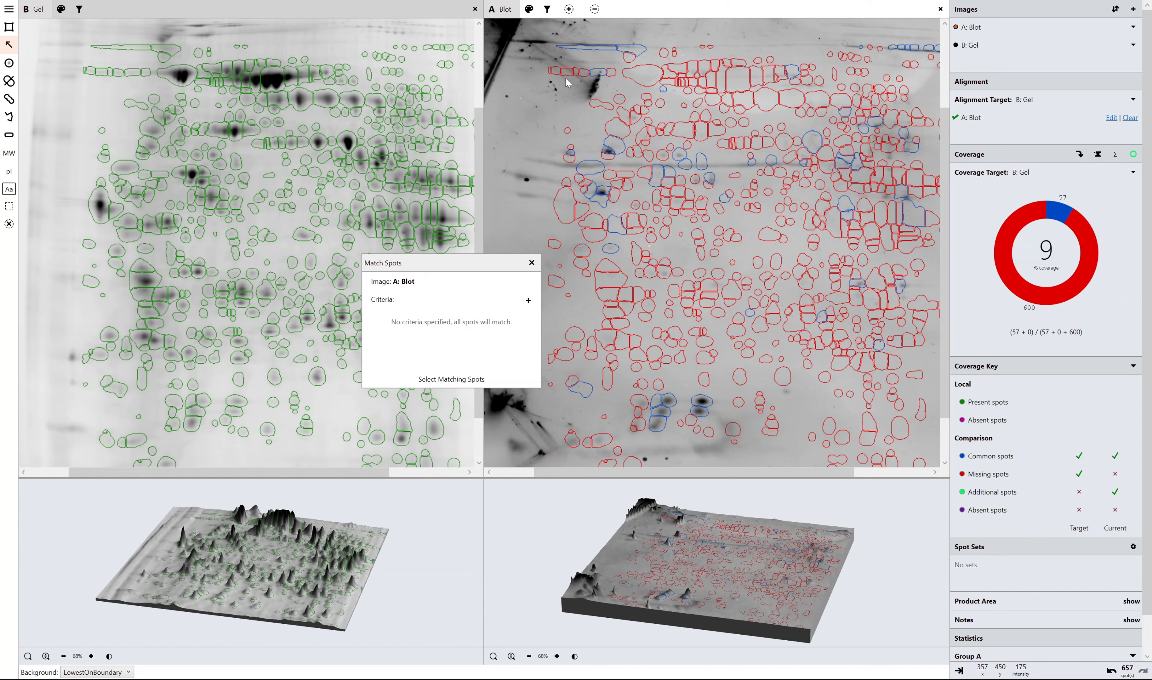
{"action": "left_click", "coordinate": [532, 263]}
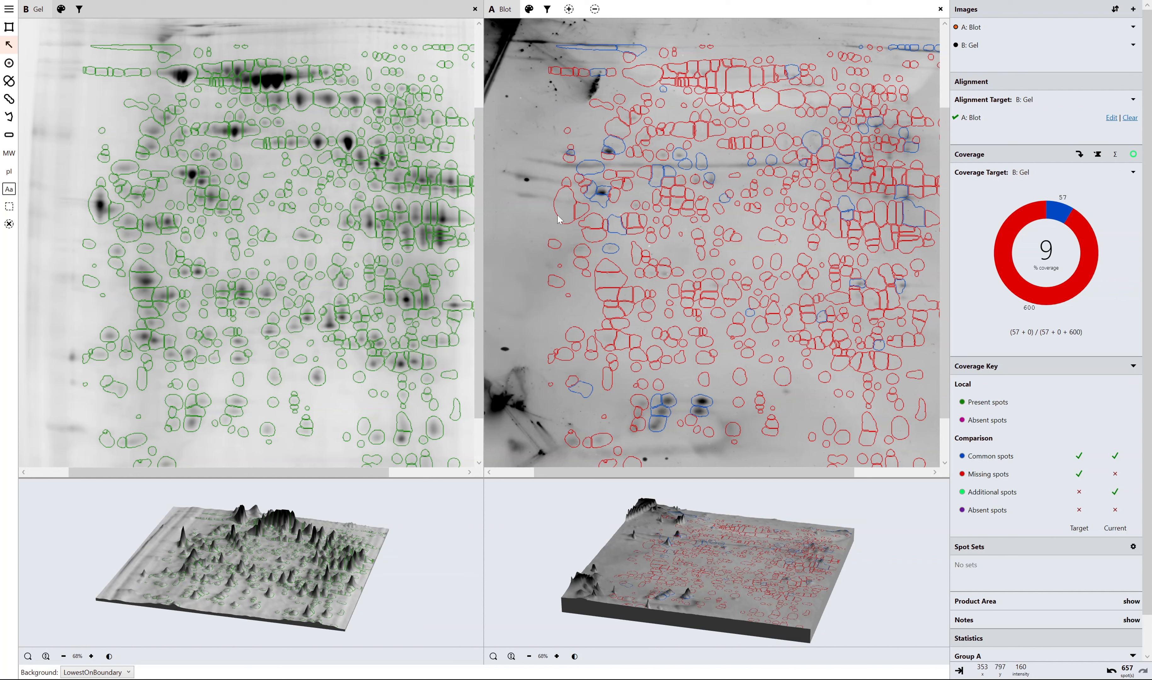